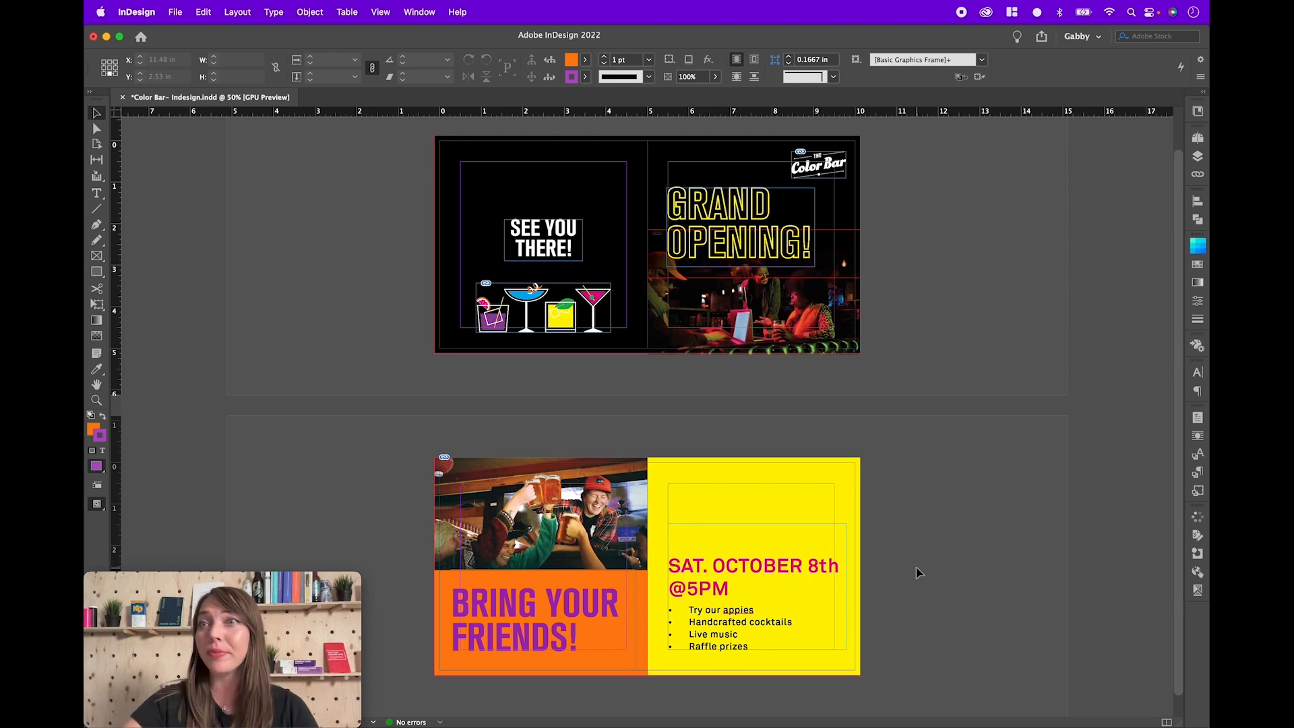
Hide and reshow the Background layer to check what it contains, and lock it.
left_click(1201, 155)
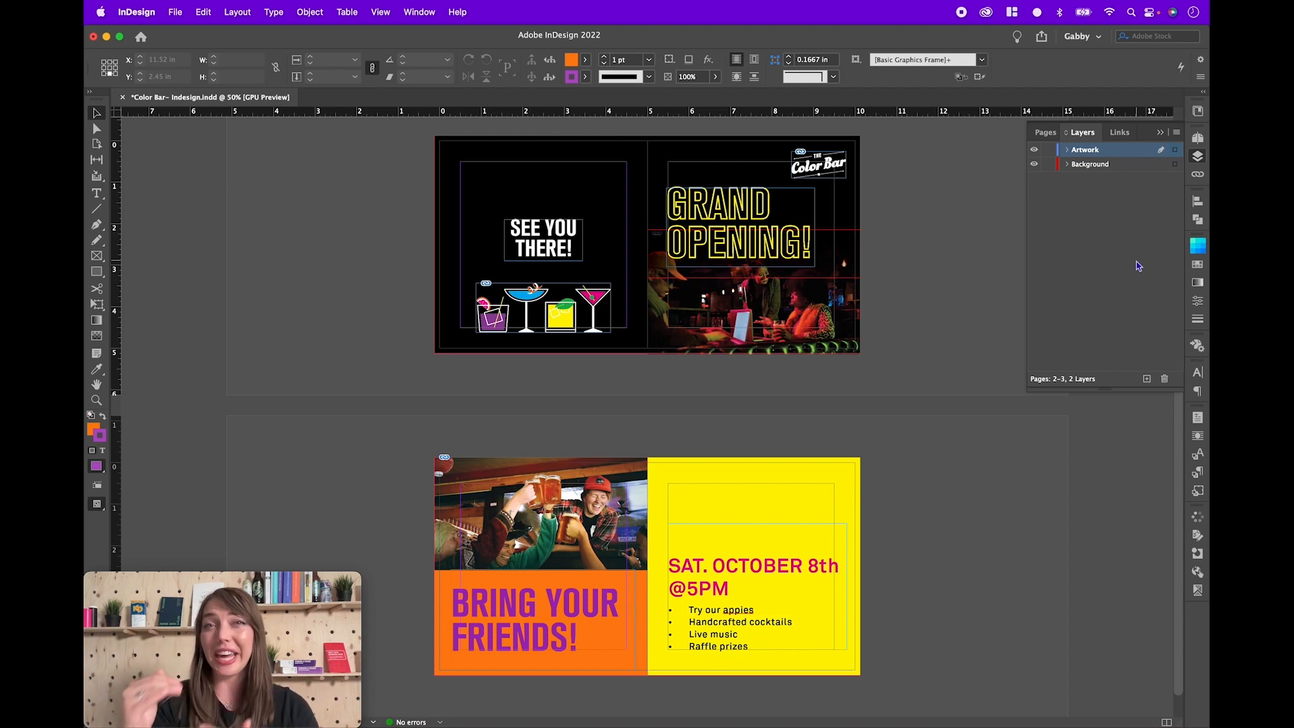
left_click(1035, 165)
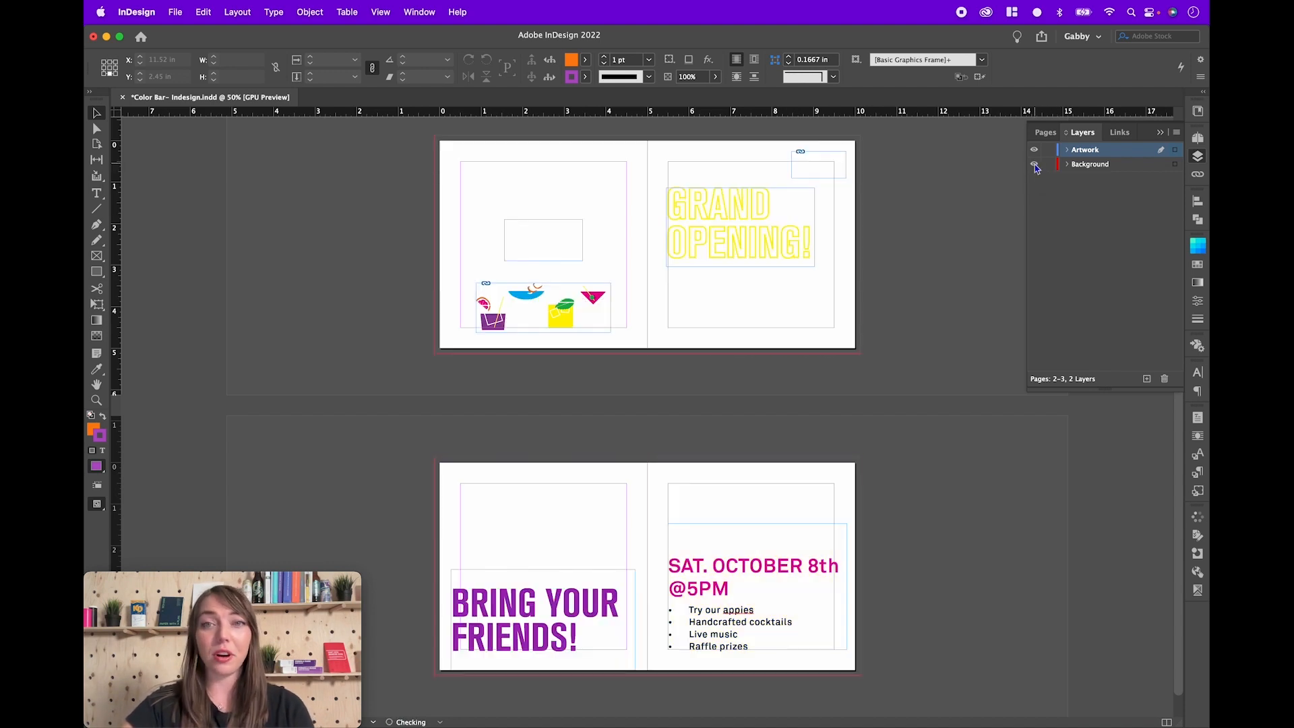
left_click(1035, 165)
left_click(1035, 165)
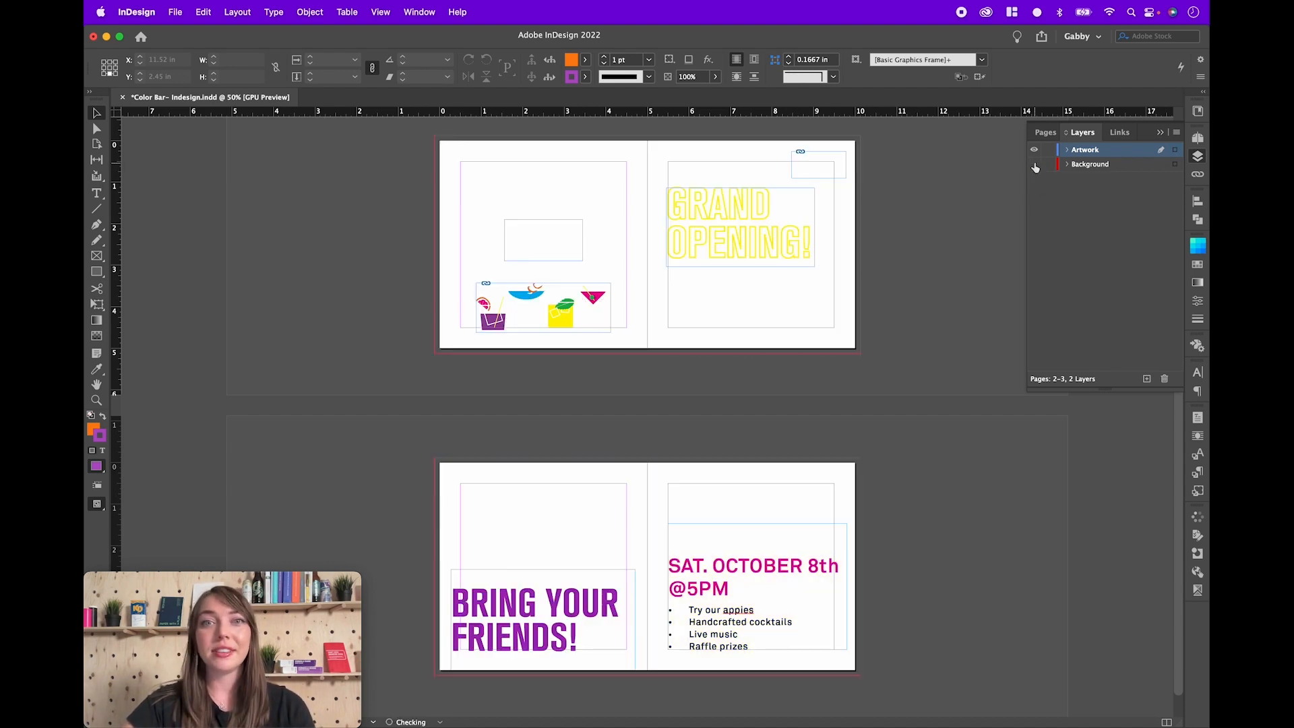
left_click(1035, 165)
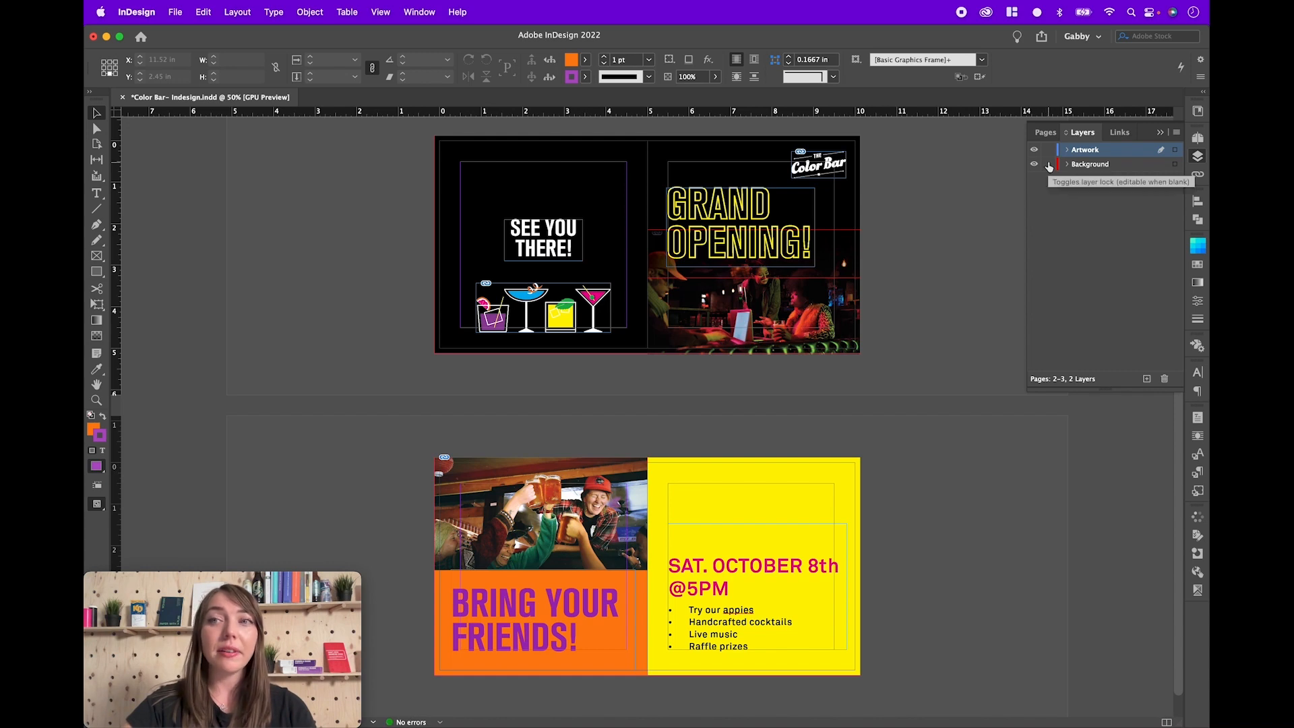
left_click(1049, 165)
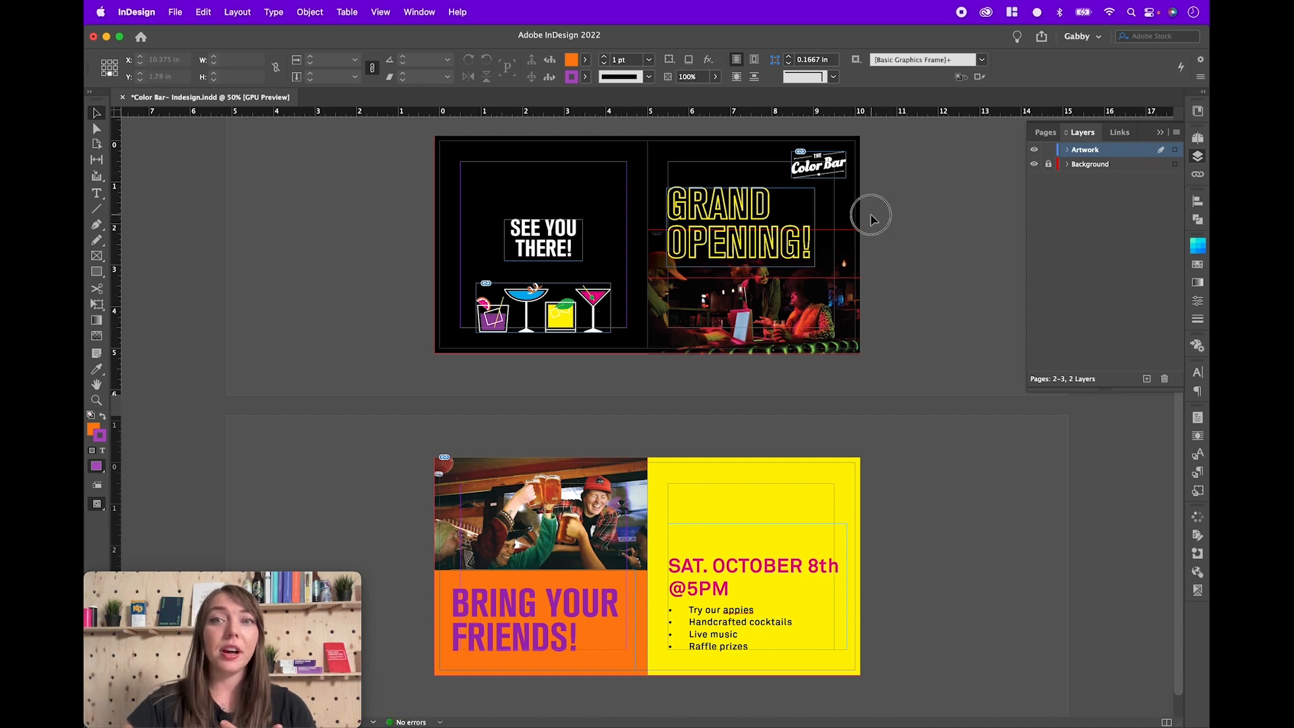
Select the SEE YOU THERE! and GRAND OPENING! text frames and create a new layer named Live Text.
left_click_drag(867, 211, 769, 302)
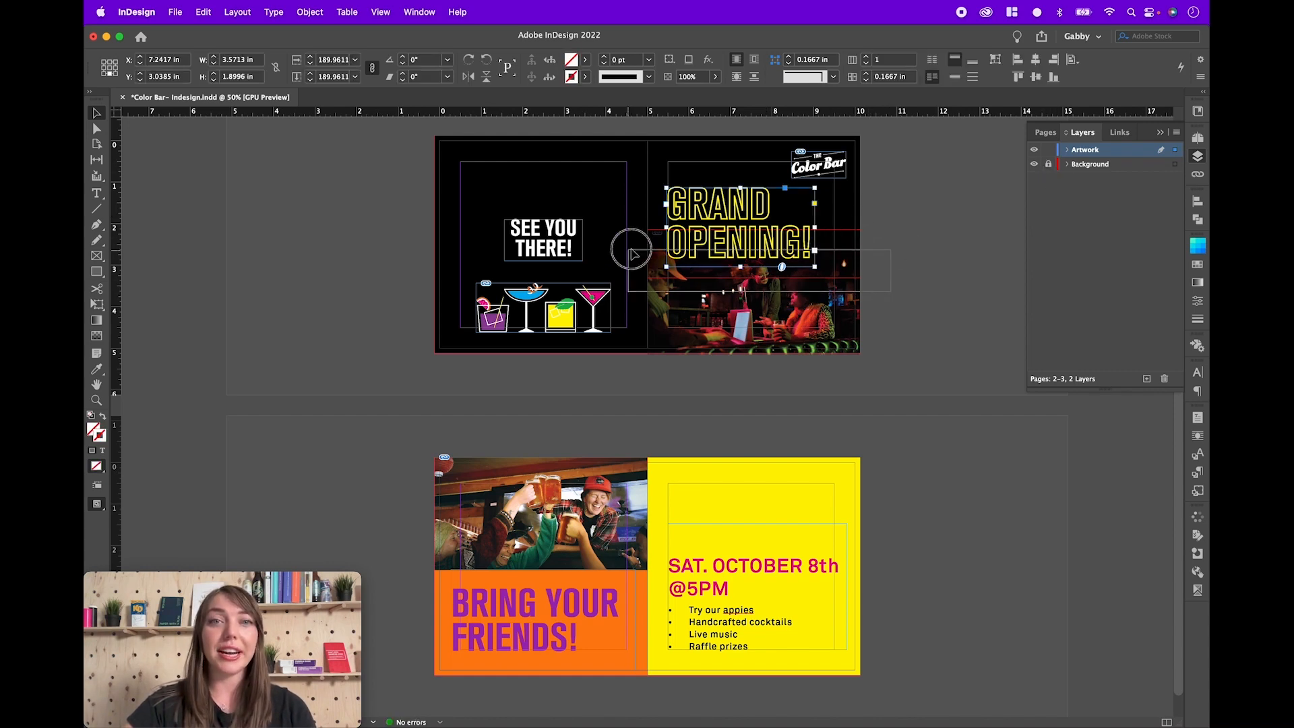
left_click(578, 241)
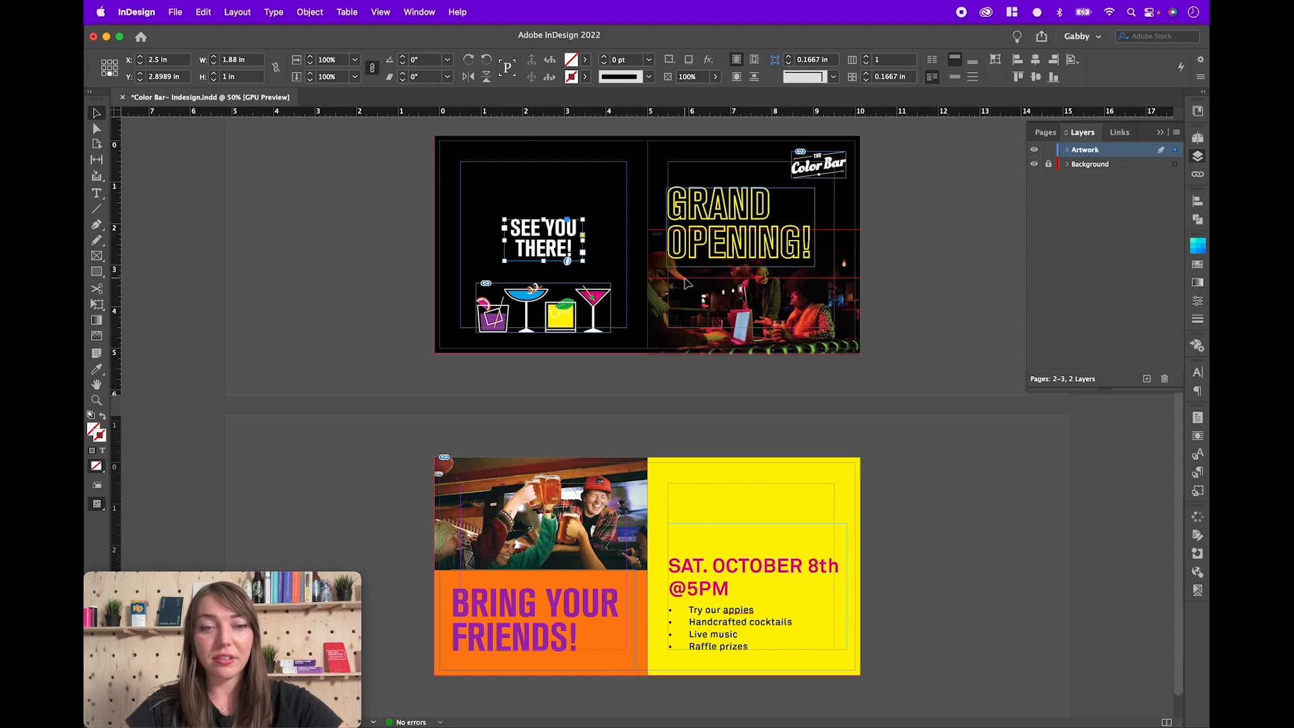
left_click(730, 215, "shift")
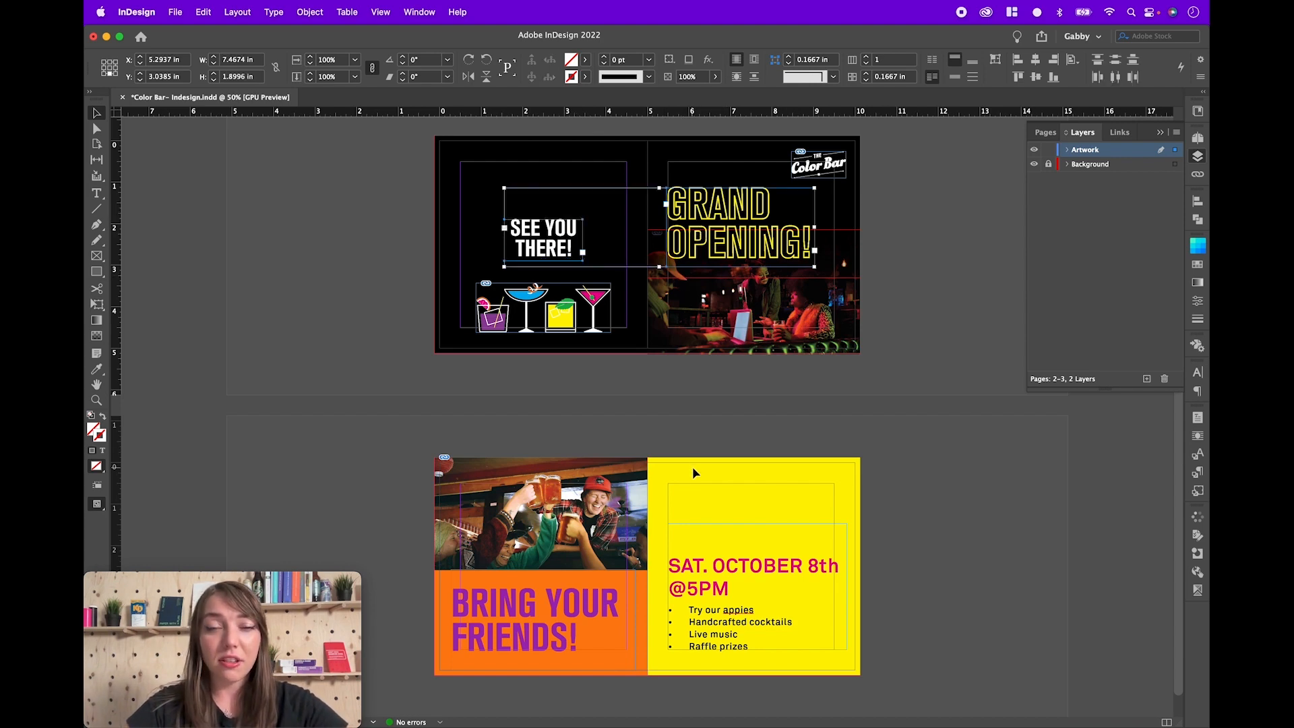
left_click(1147, 378)
double_click(1078, 154)
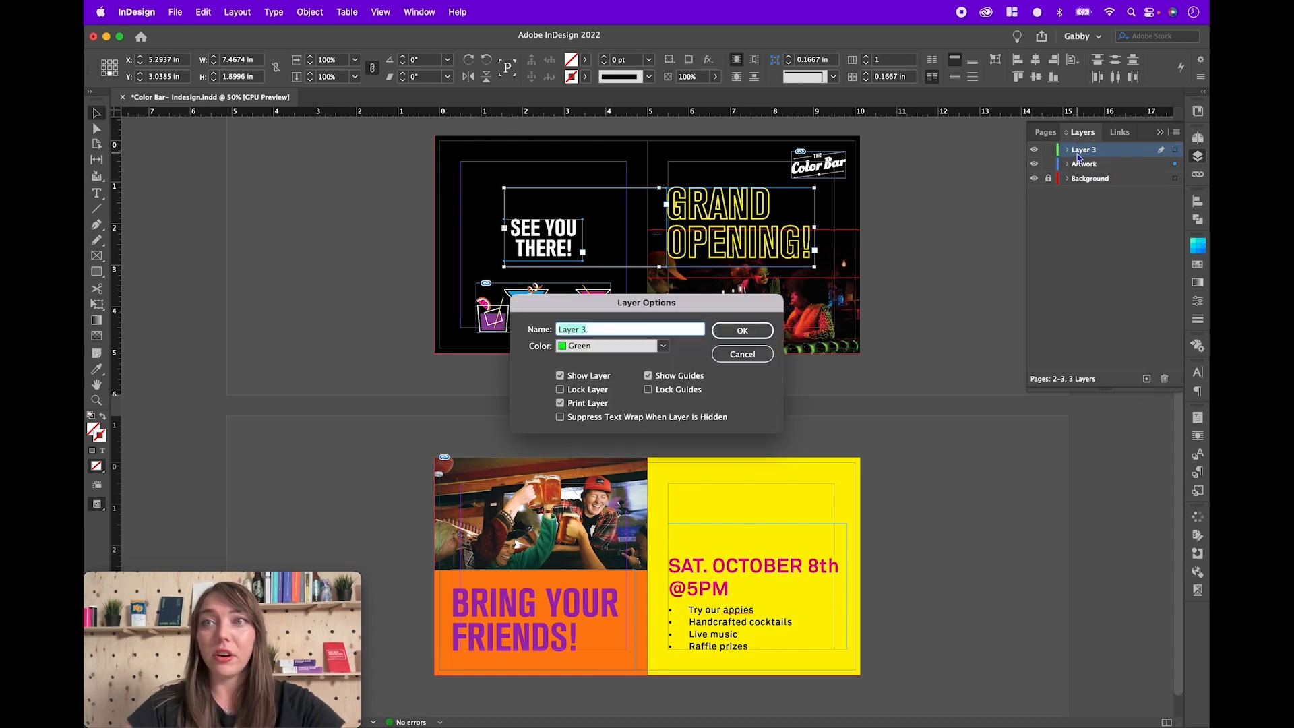
type("Live Tes")
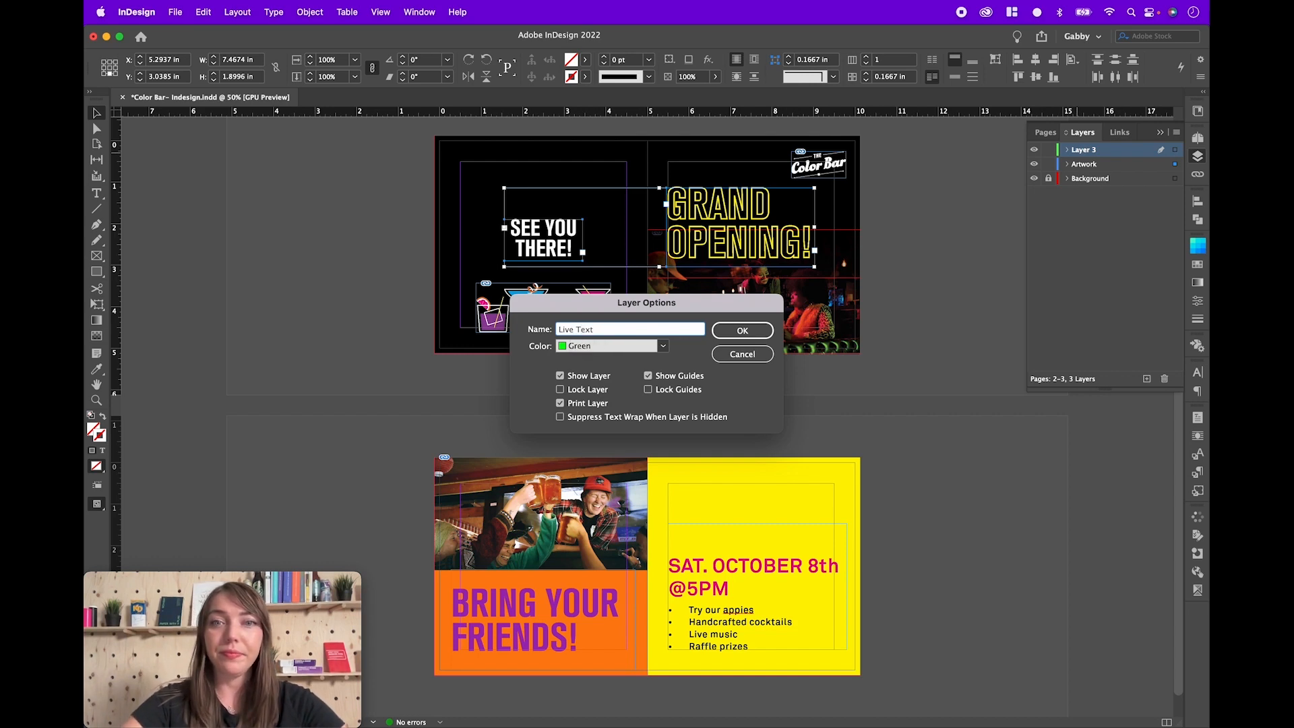
key("Return")
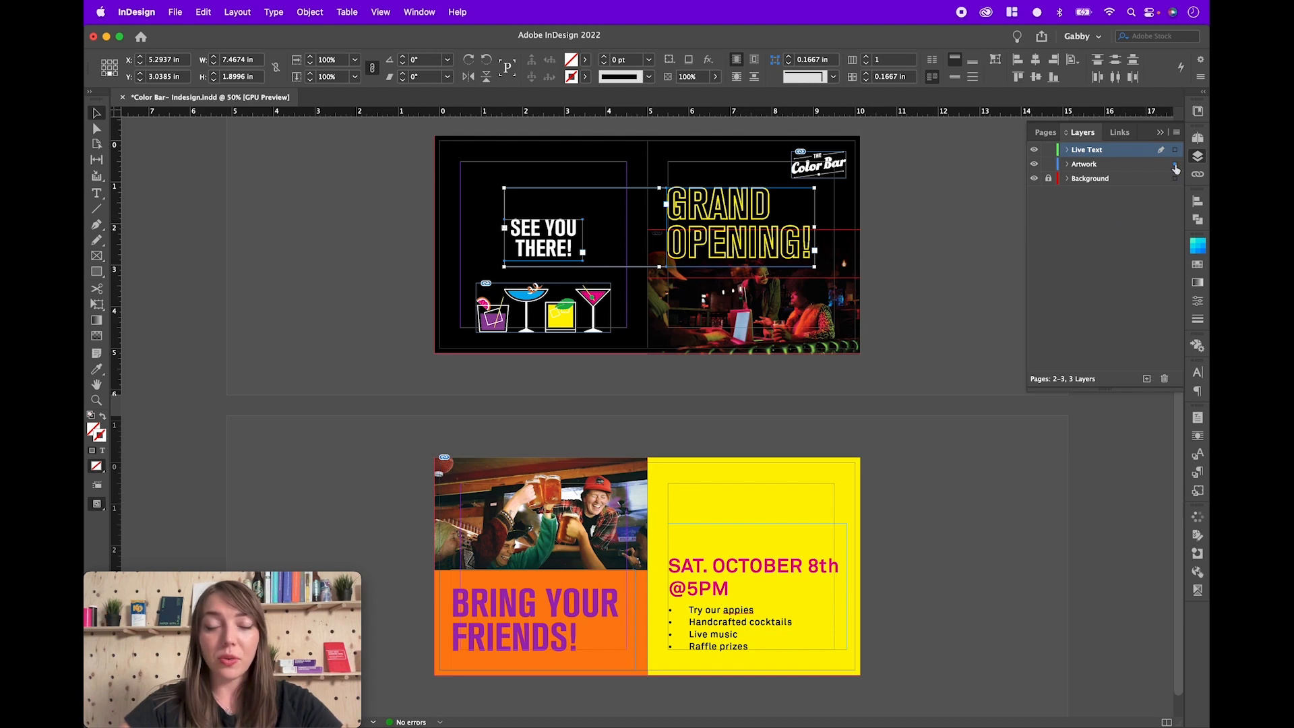
Copy the two selected headlines onto the Live Text layer and toggle the Live Text and Artwork layers to check the copies.
left_click_drag(1176, 167, 1178, 154)
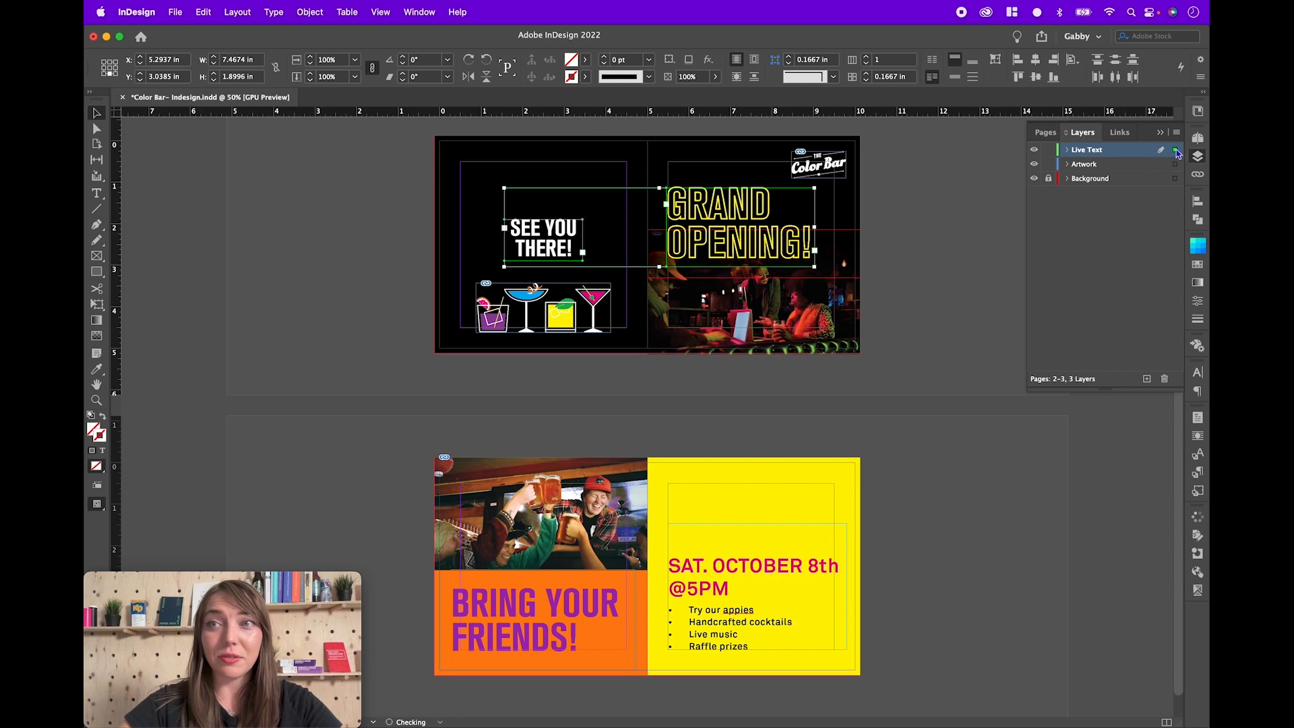
left_click(1035, 155)
left_click(1036, 167)
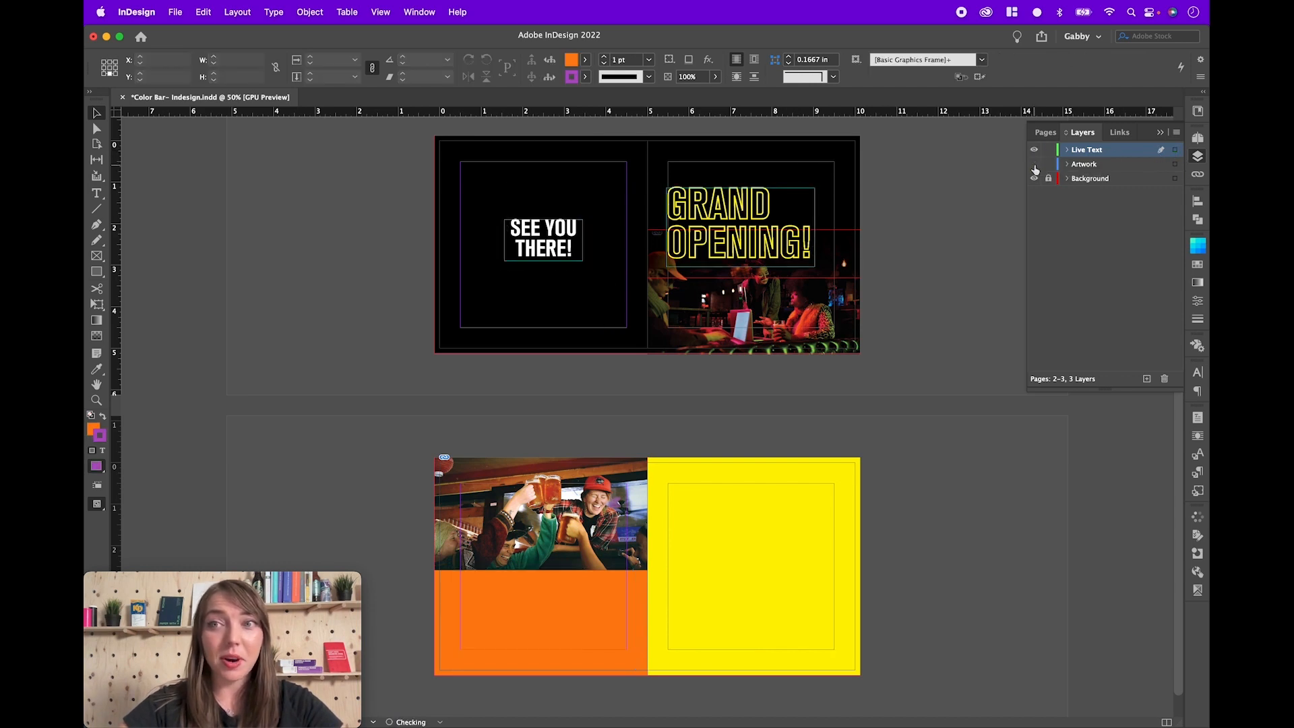
left_click(1035, 151)
left_click(1035, 151)
left_click(1036, 151)
left_click(1036, 149)
left_click(1035, 164)
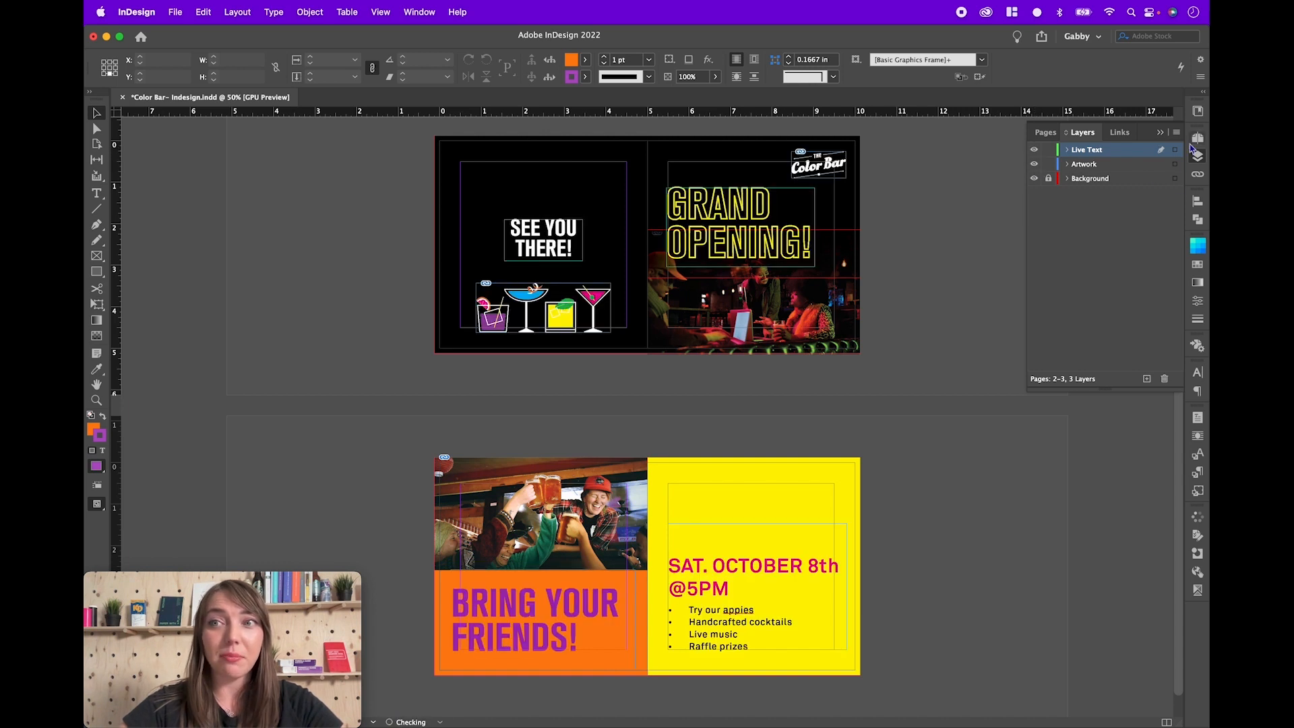
Copy the BRING YOUR FRIENDS! and date text frames onto the Live Text layer, and hide that layer while keeping Artwork visible.
left_click(755, 582)
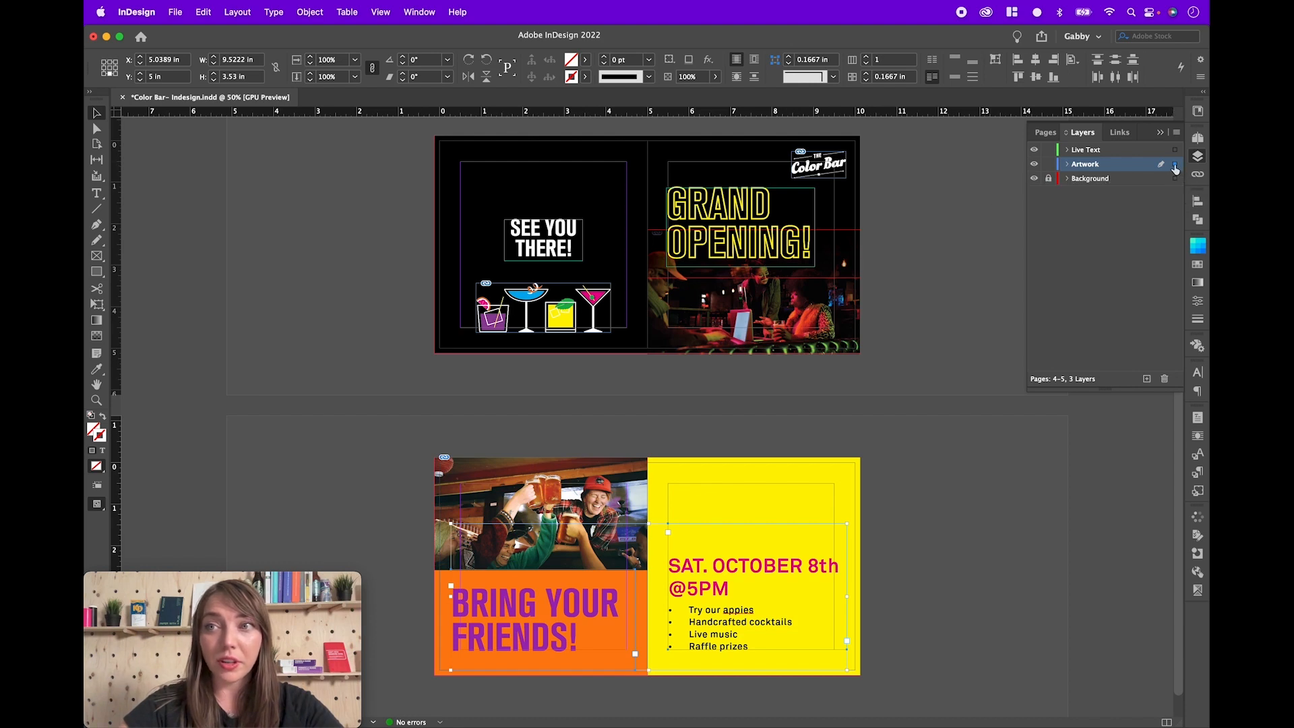
left_click_drag(1175, 168, 1175, 149)
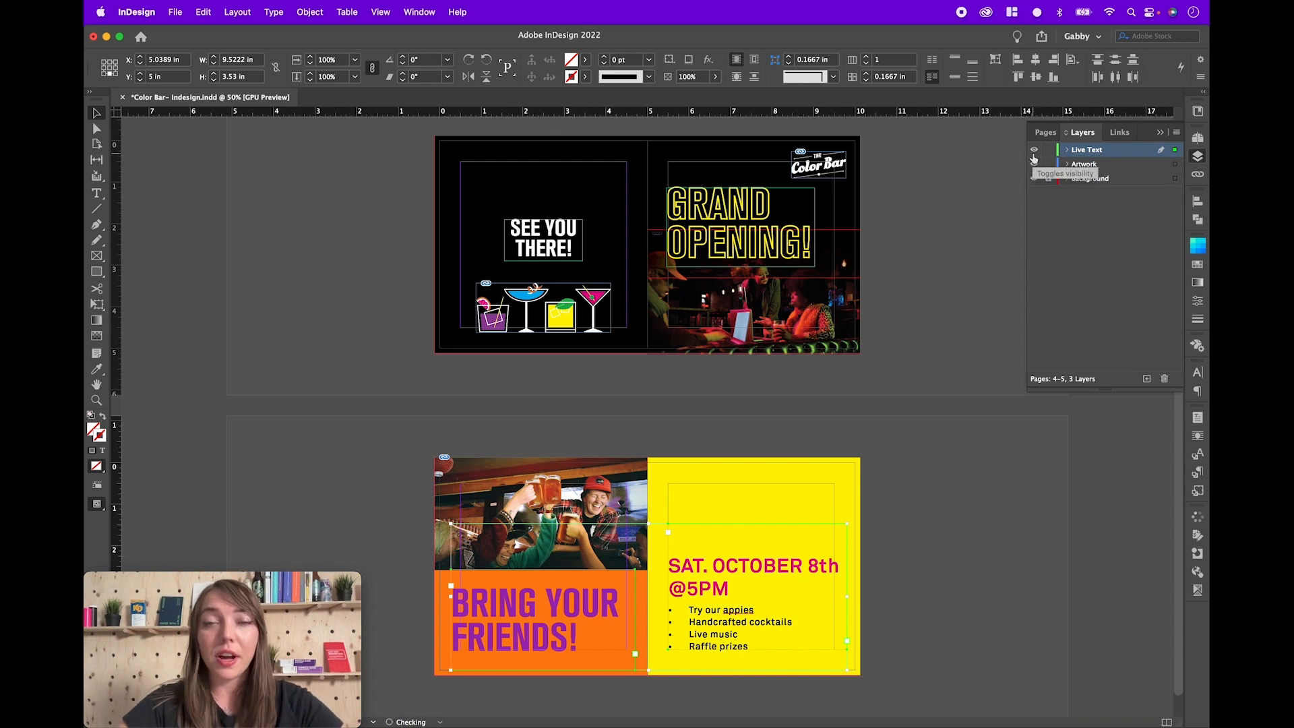
double_click(1034, 156)
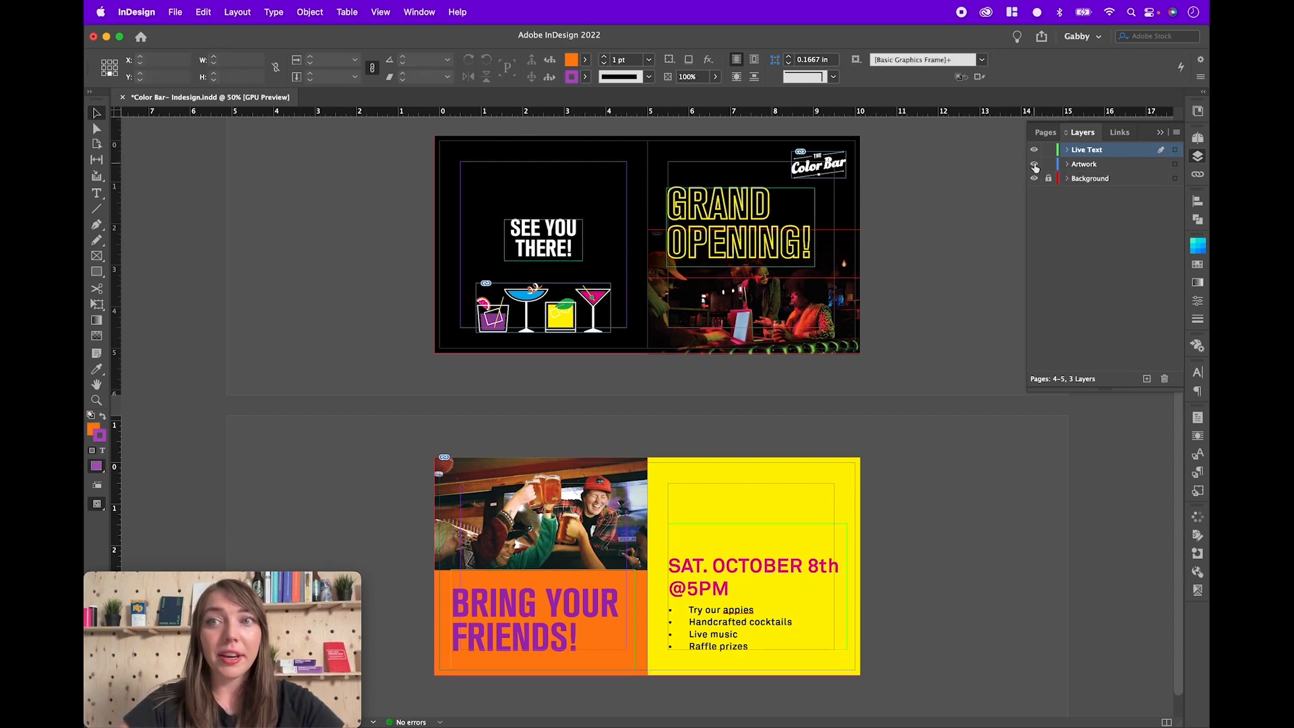
left_click(1035, 165)
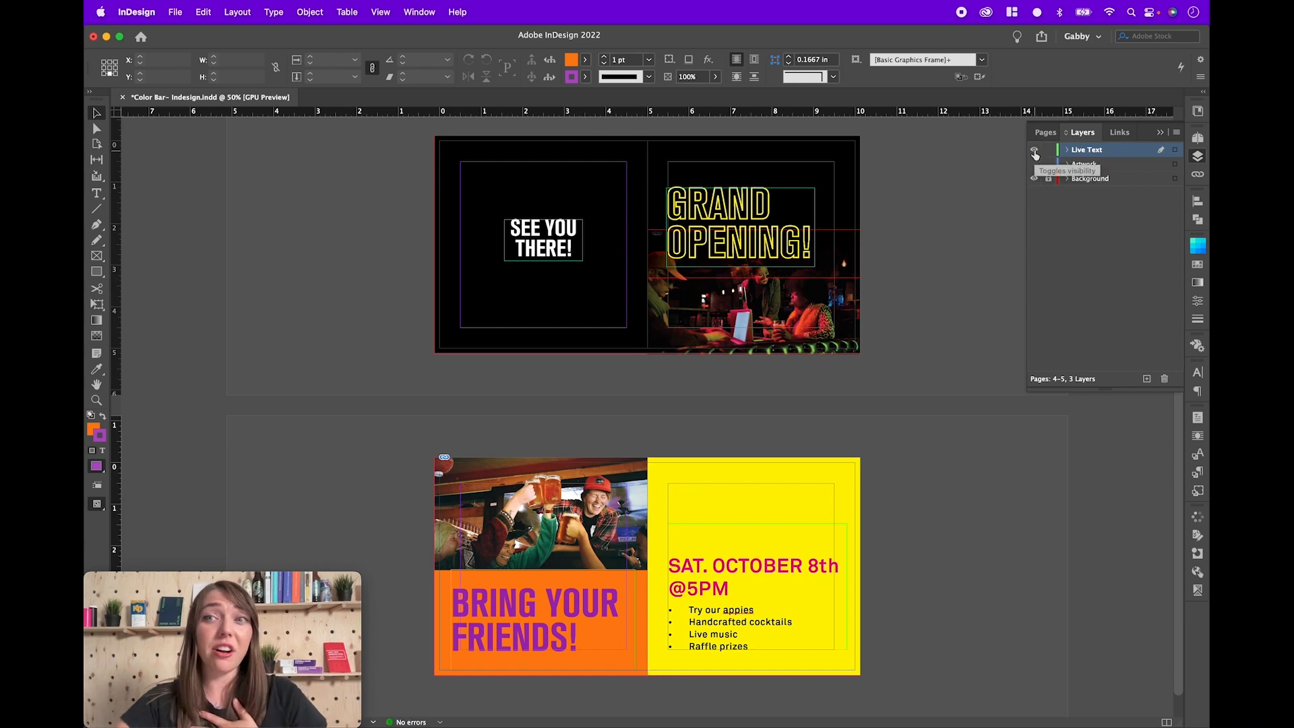
left_click(1035, 151)
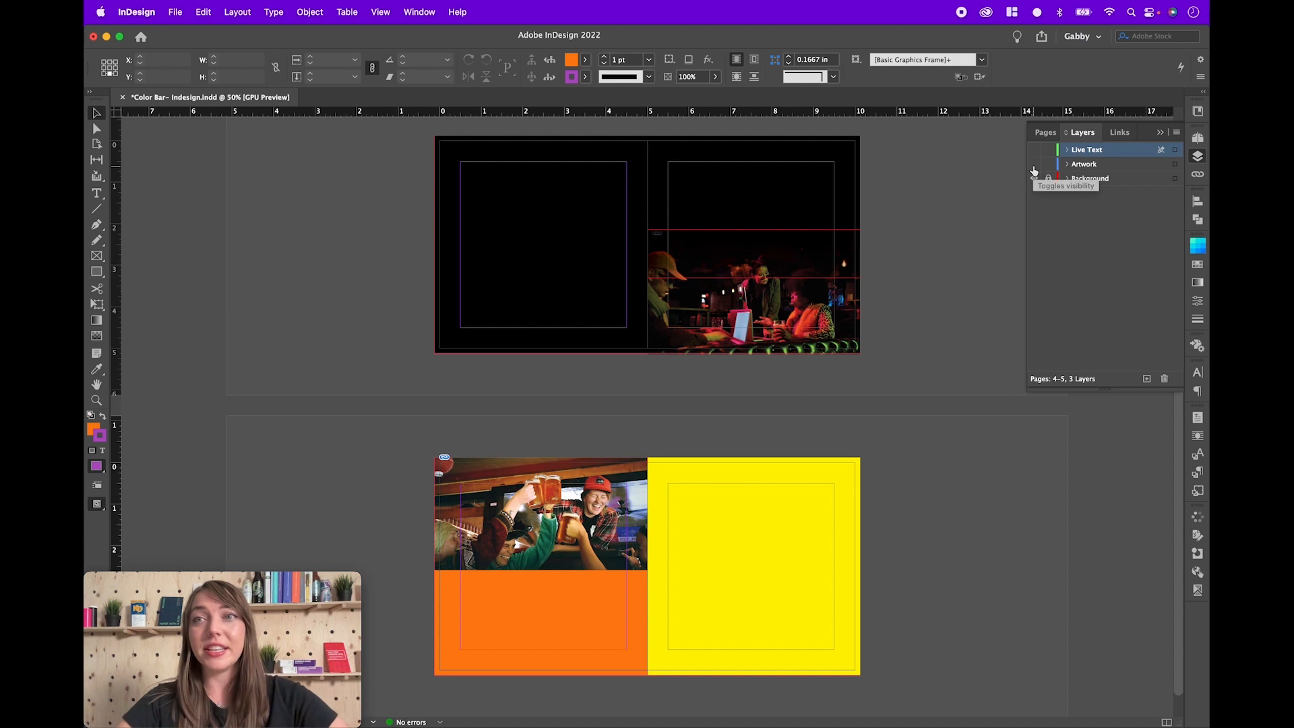
left_click(1034, 165)
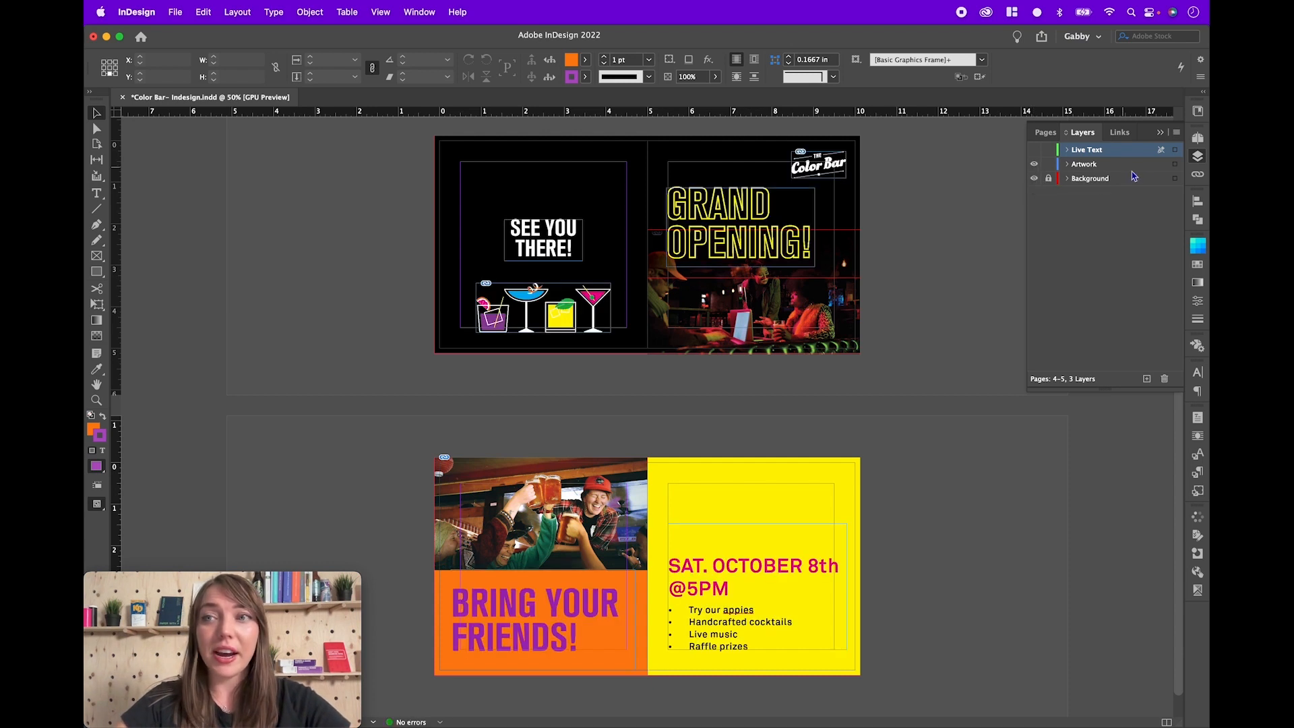
Select the Artwork layer's text on the second spread and convert it to outlines.
left_click(1175, 165)
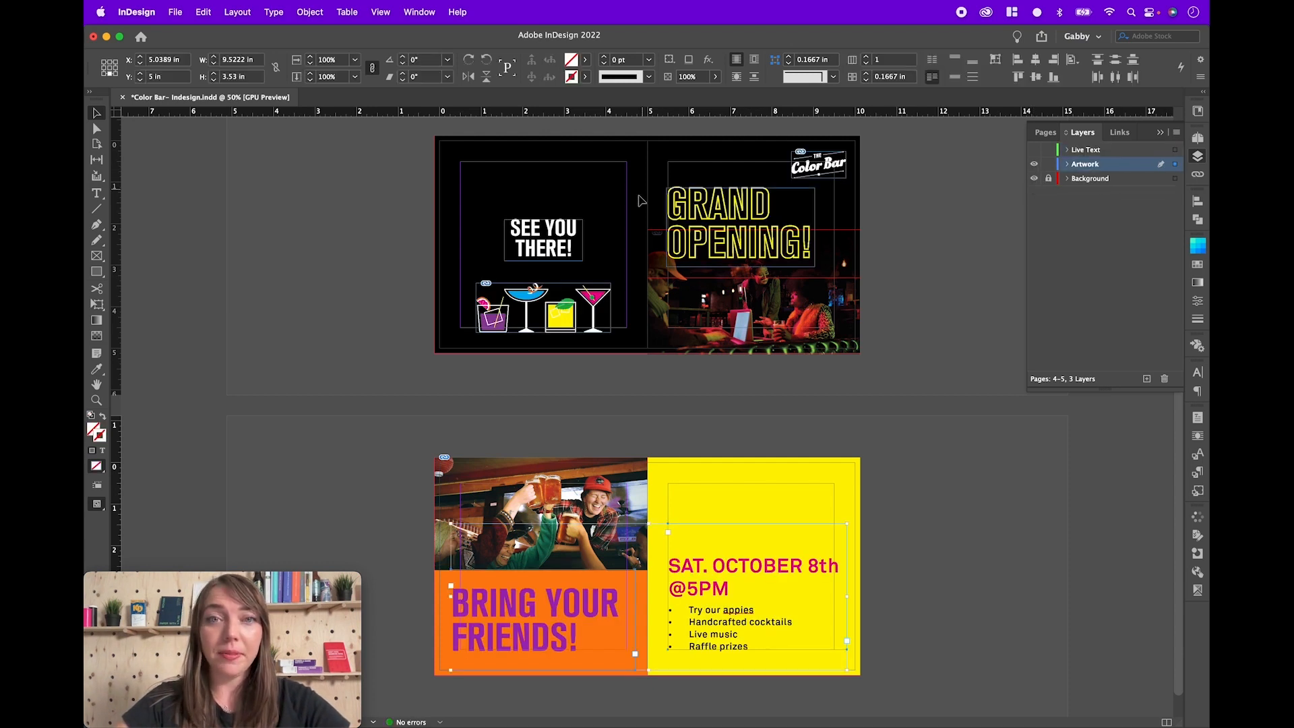
scroll(751, 540, "down", 2)
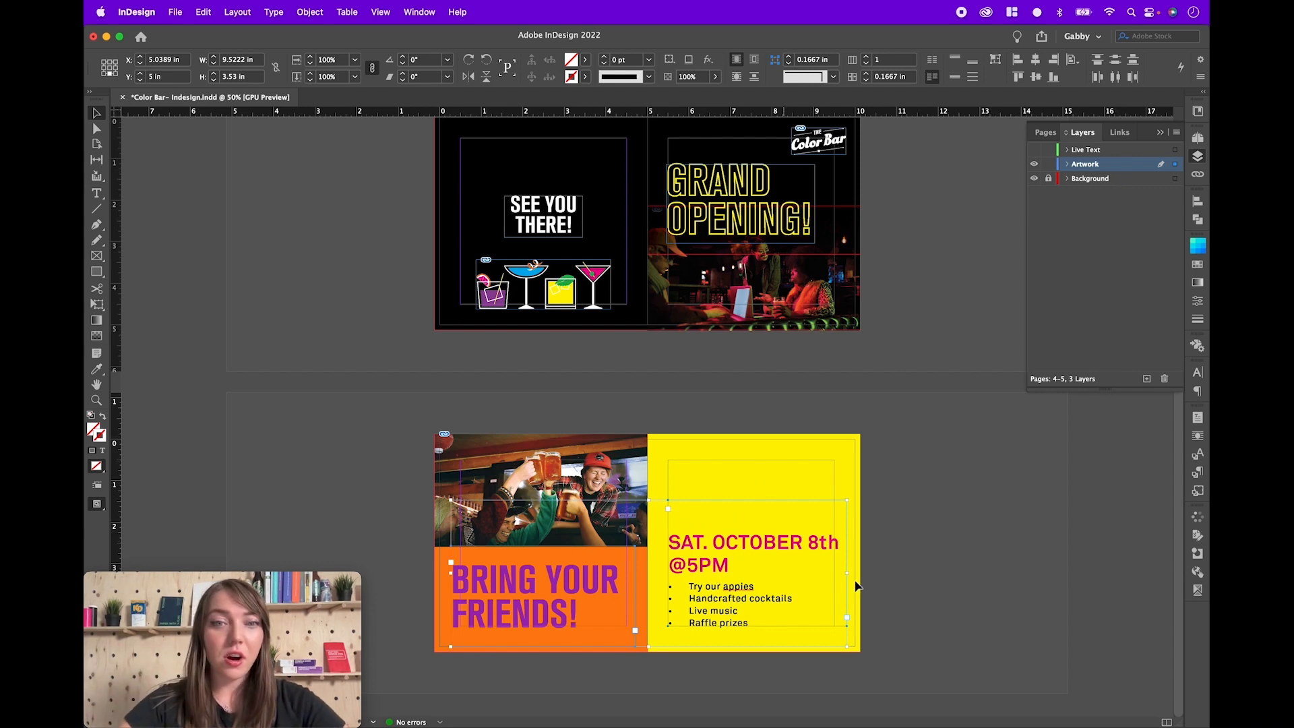
left_click(273, 14)
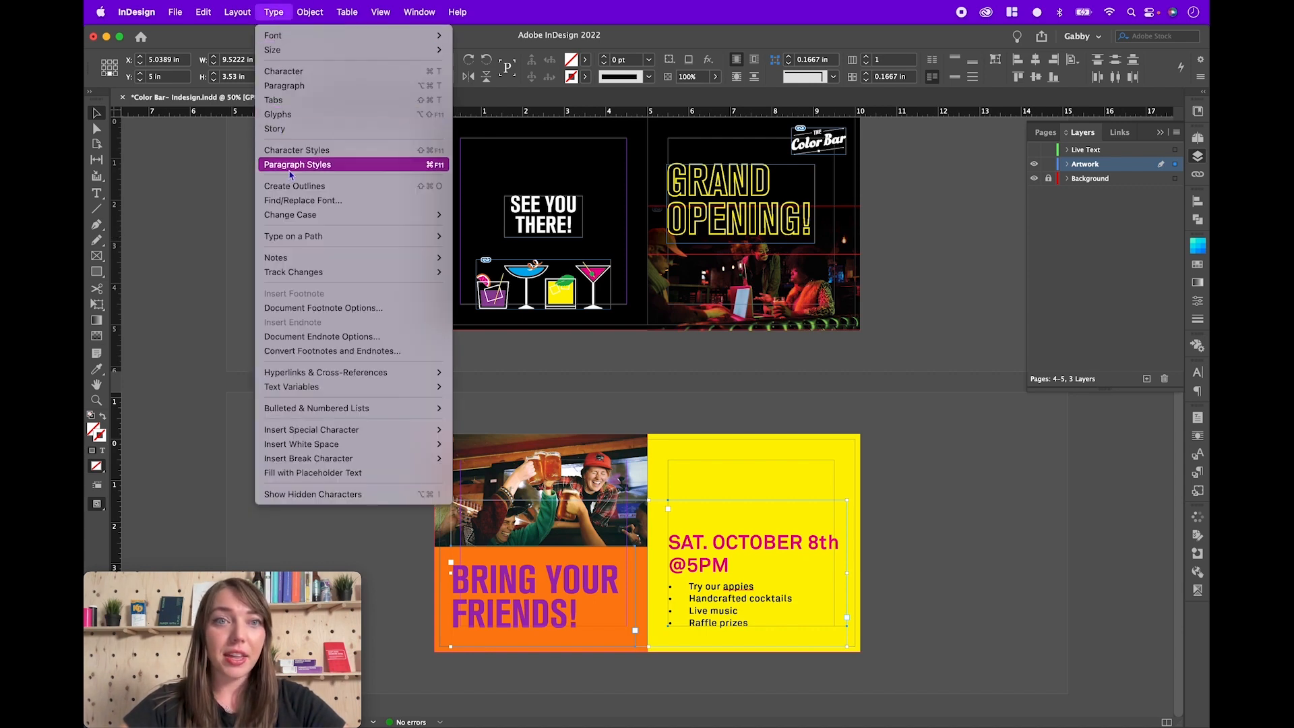
left_click(431, 190)
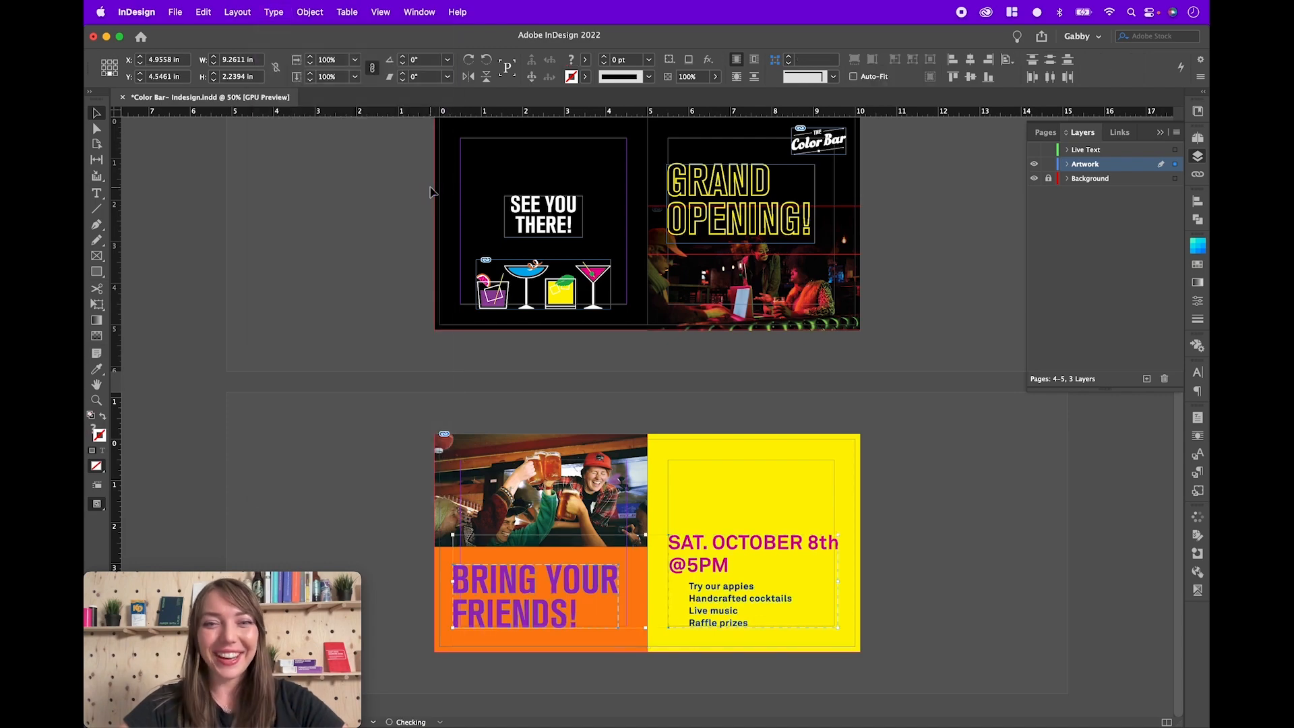
Examine the second spread's outlined text up close, undoing and redoing the conversion to compare it with live text.
key("z")
left_click_drag(589, 586, 803, 601)
key("a")
key("super+z")
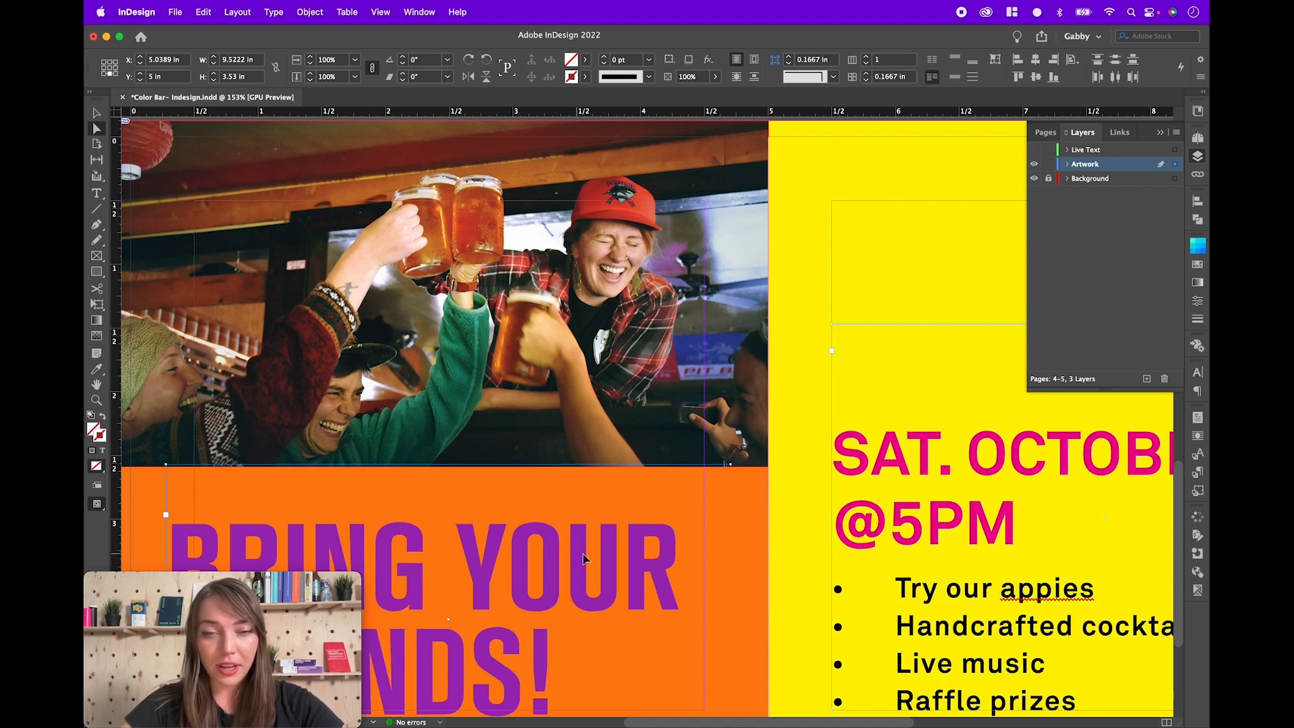
key("super+shift+z")
key("z")
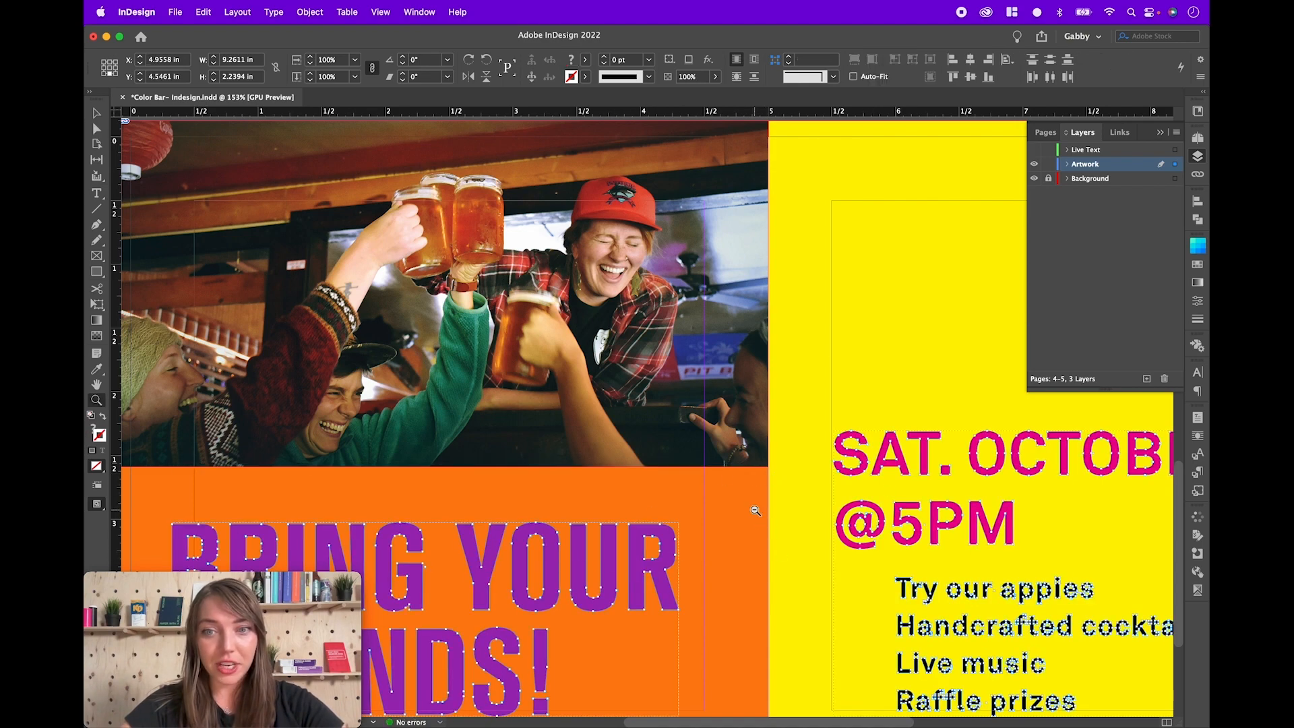
key("super+1")
key("super+minus")
key("a")
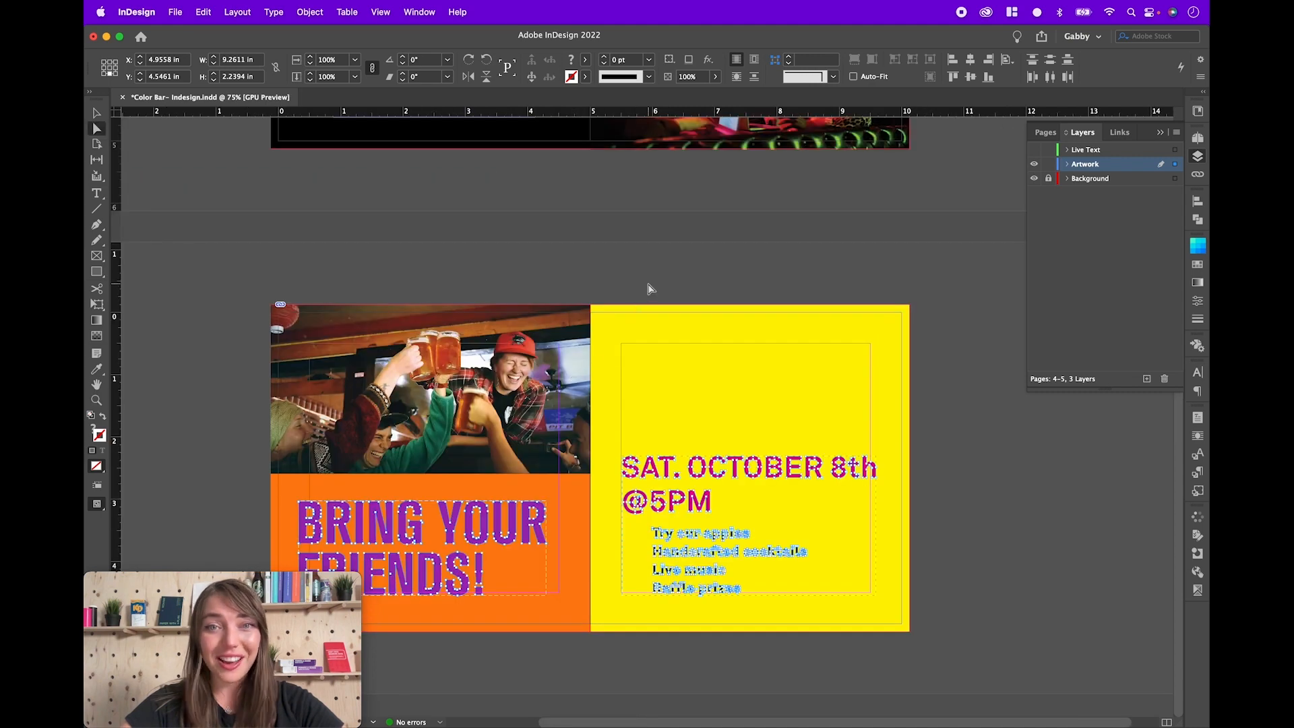
left_click(648, 289)
Convert the GRAND OPENING! and SEE YOU THERE! text on the Artwork layer to outlines.
scroll(649, 288, "up", 10)
scroll(649, 289, "down", 1)
key("v")
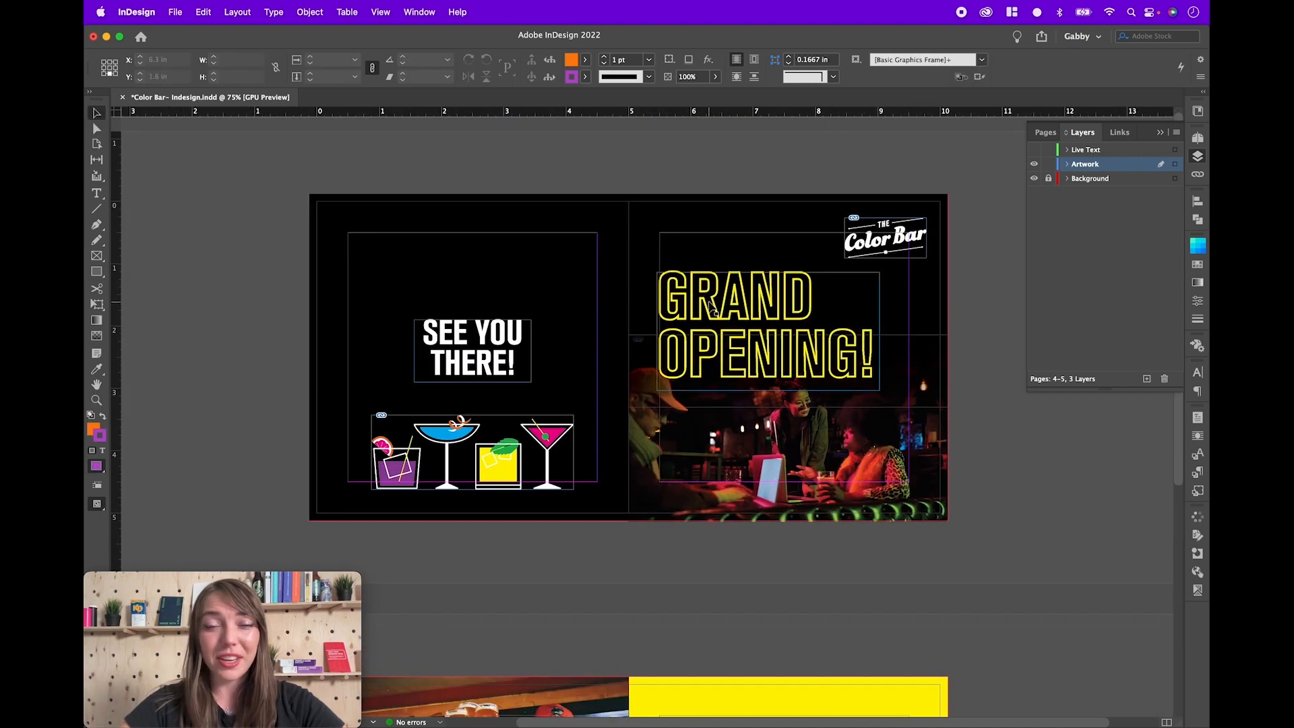
left_click(711, 304)
left_click(499, 340, "shift")
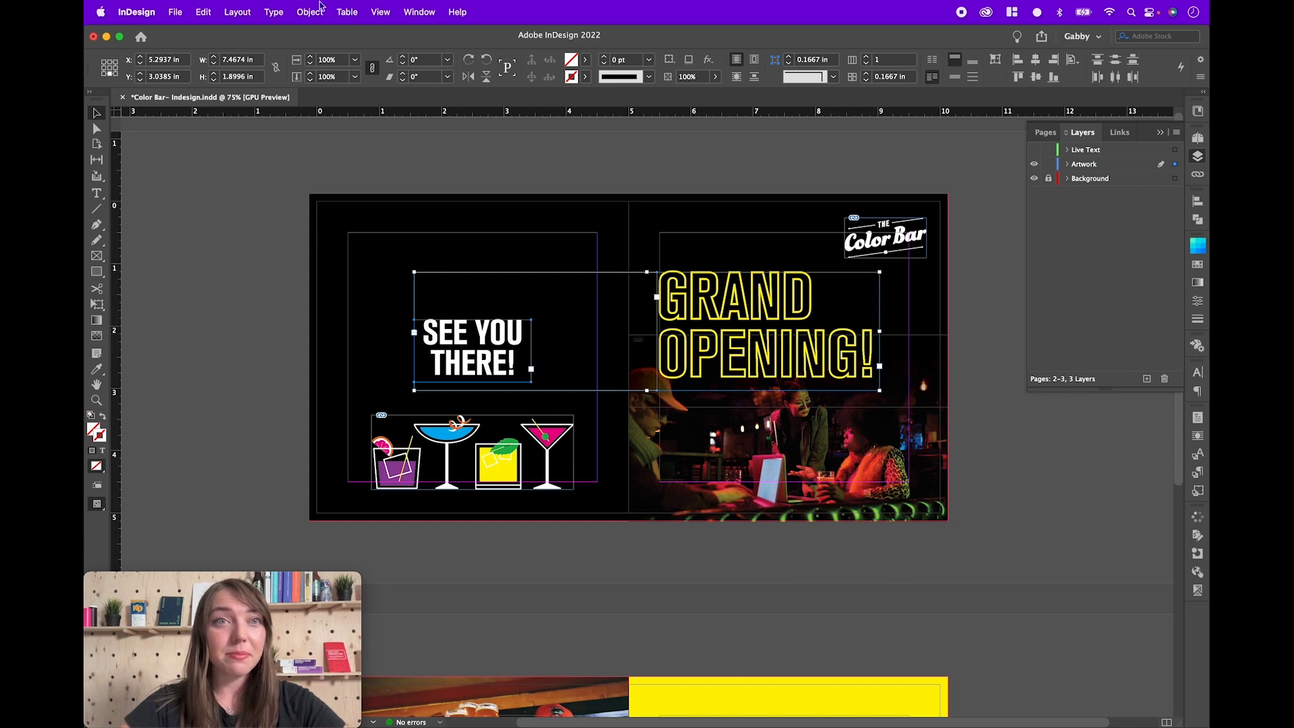
left_click(274, 12)
left_click(313, 187)
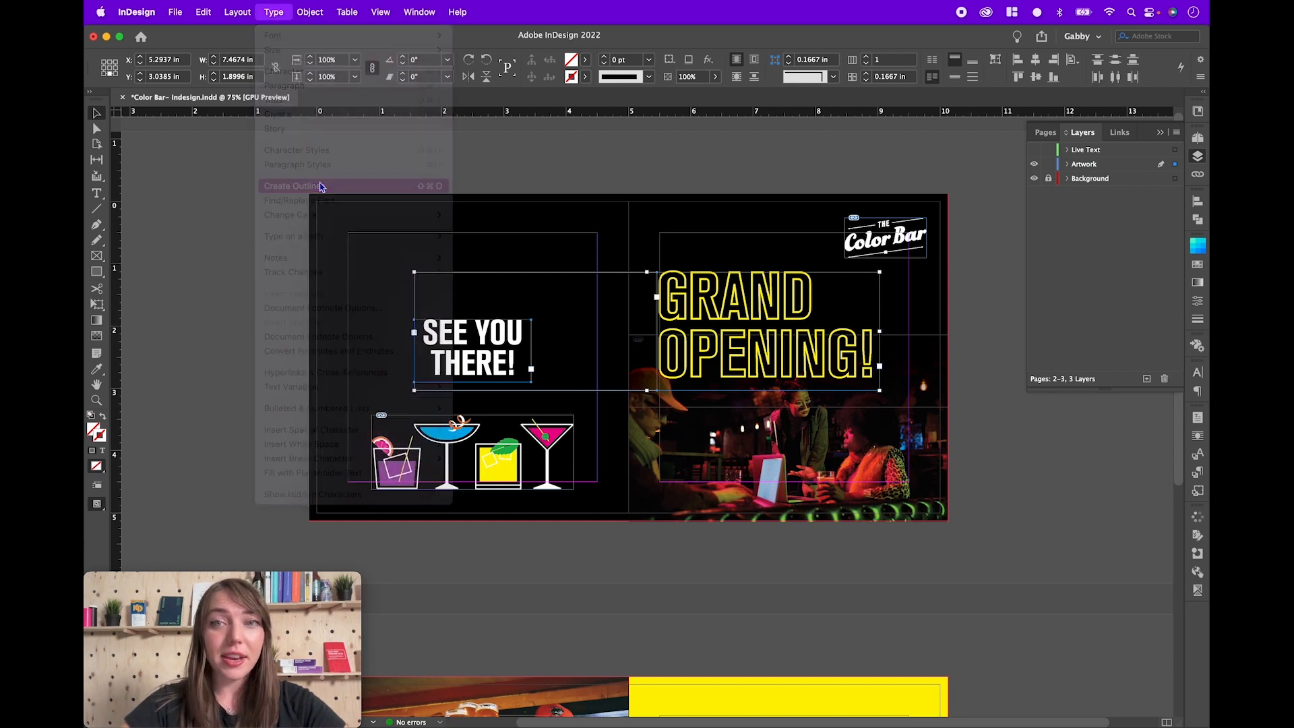
Examine the outlined headlines up close, deselect them, and review both spreads and the Live Text layer's visibility.
key("z")
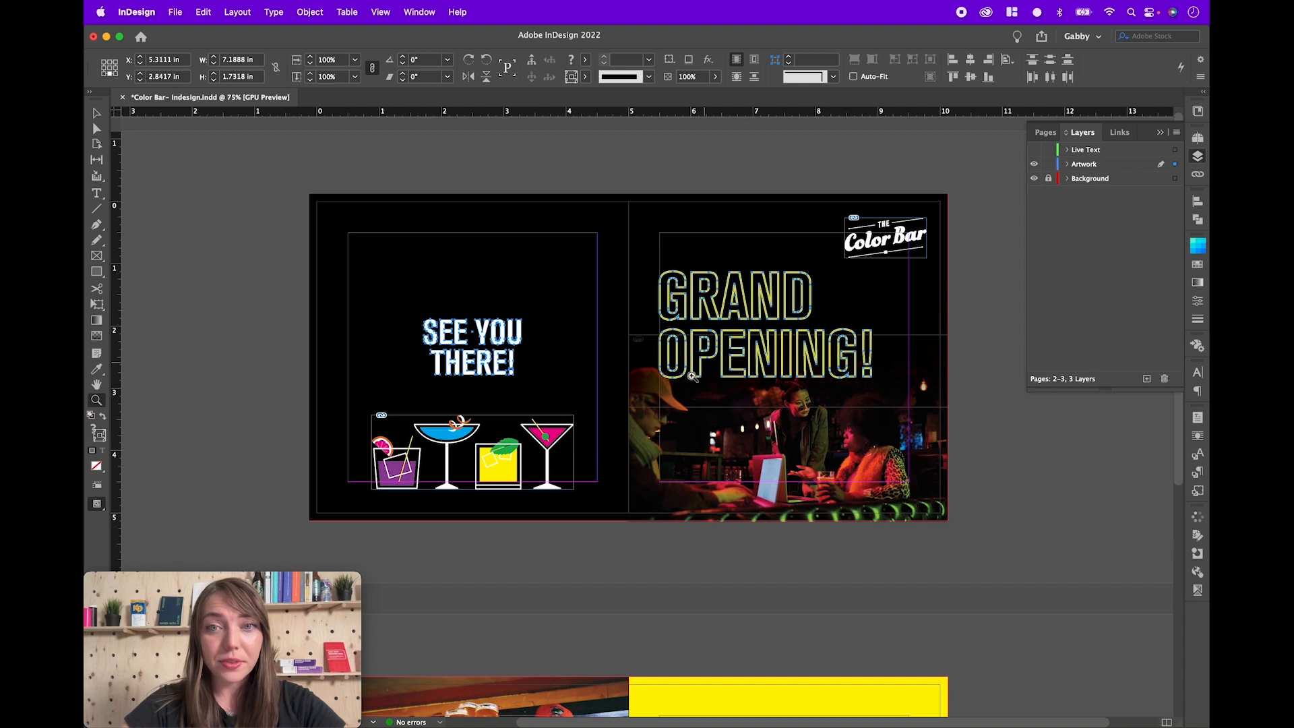
left_click(1001, 442)
key("super+shift+a")
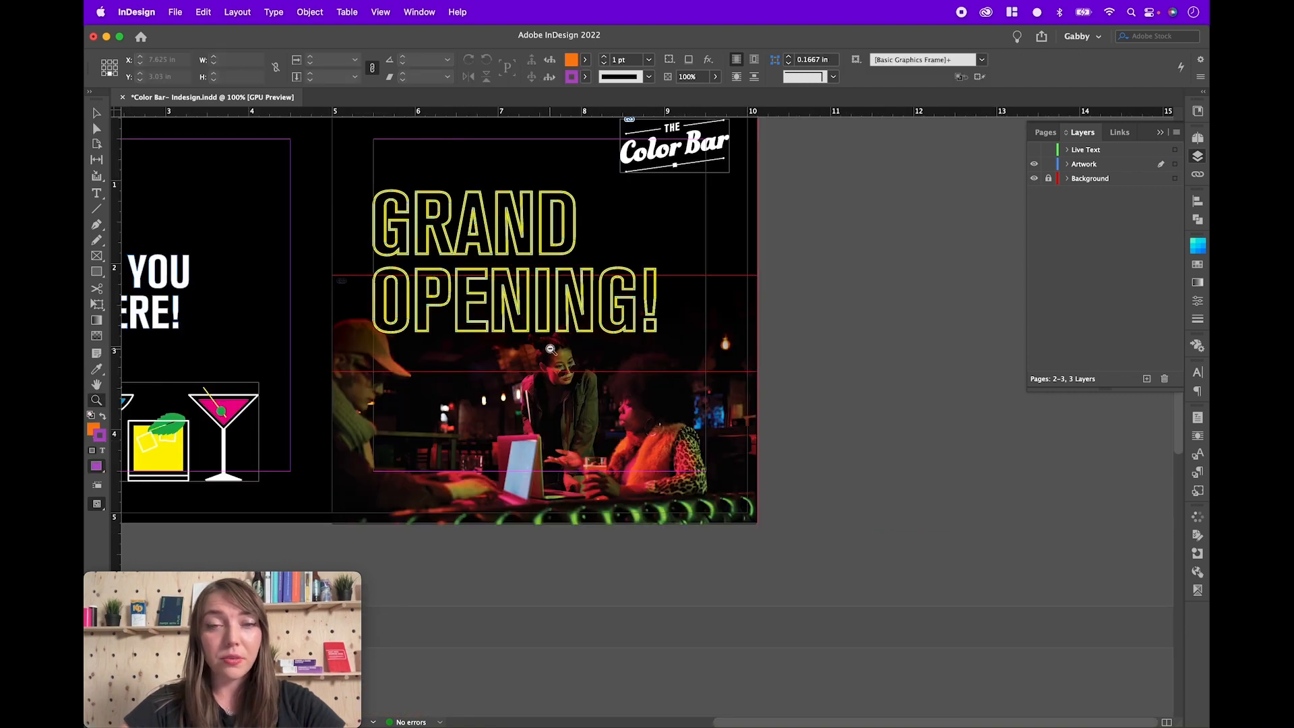
key("super+minus")
key("super+minus")
key("super+minus")
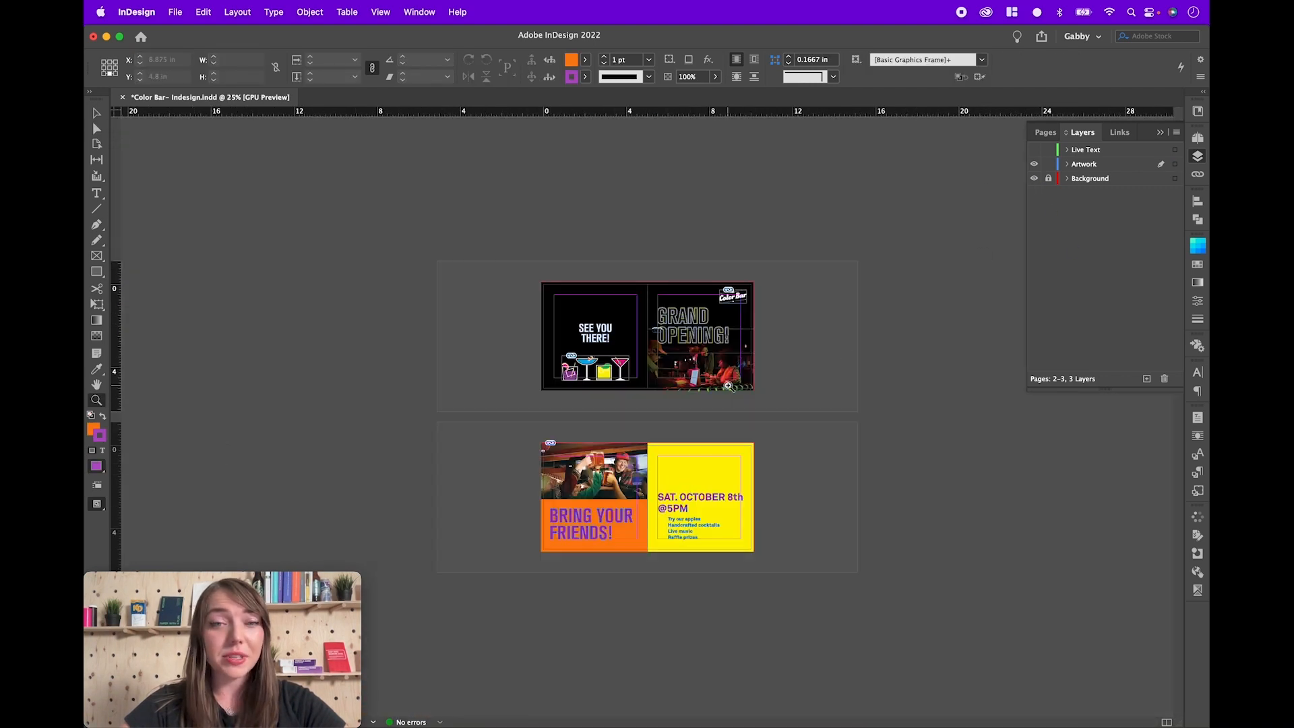
left_click(1034, 149)
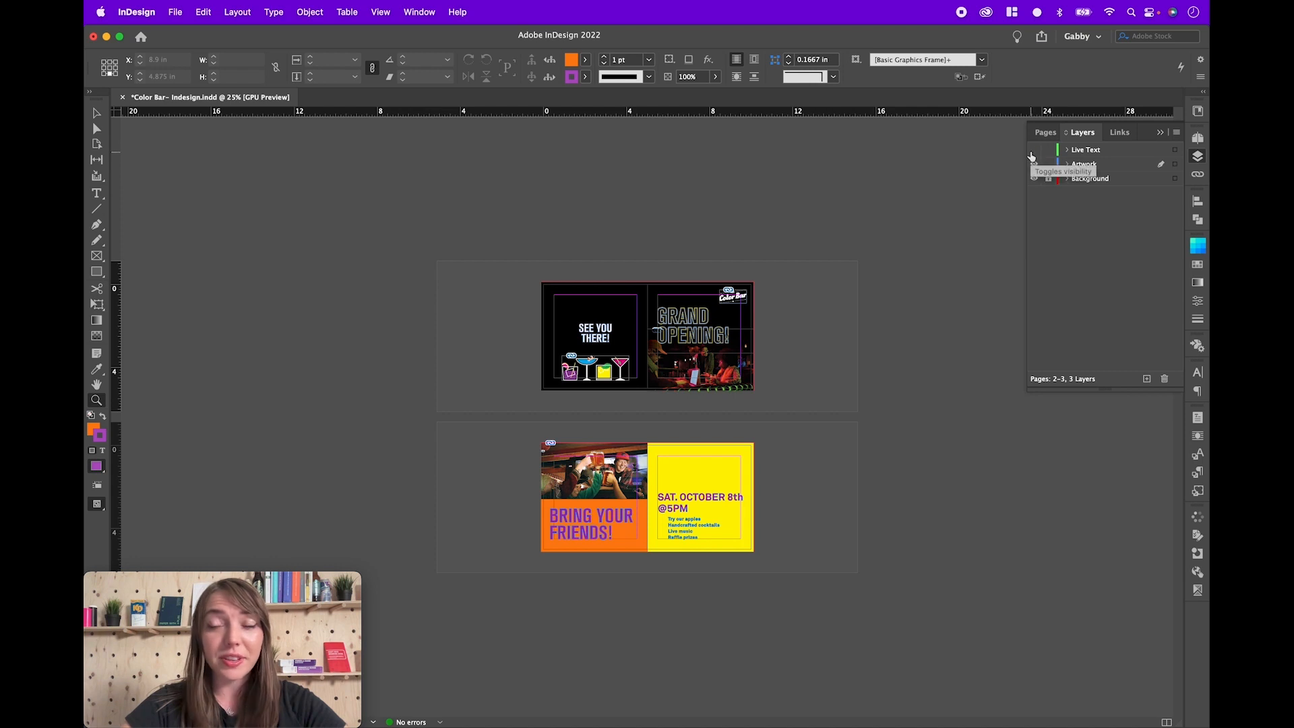
left_click(674, 422)
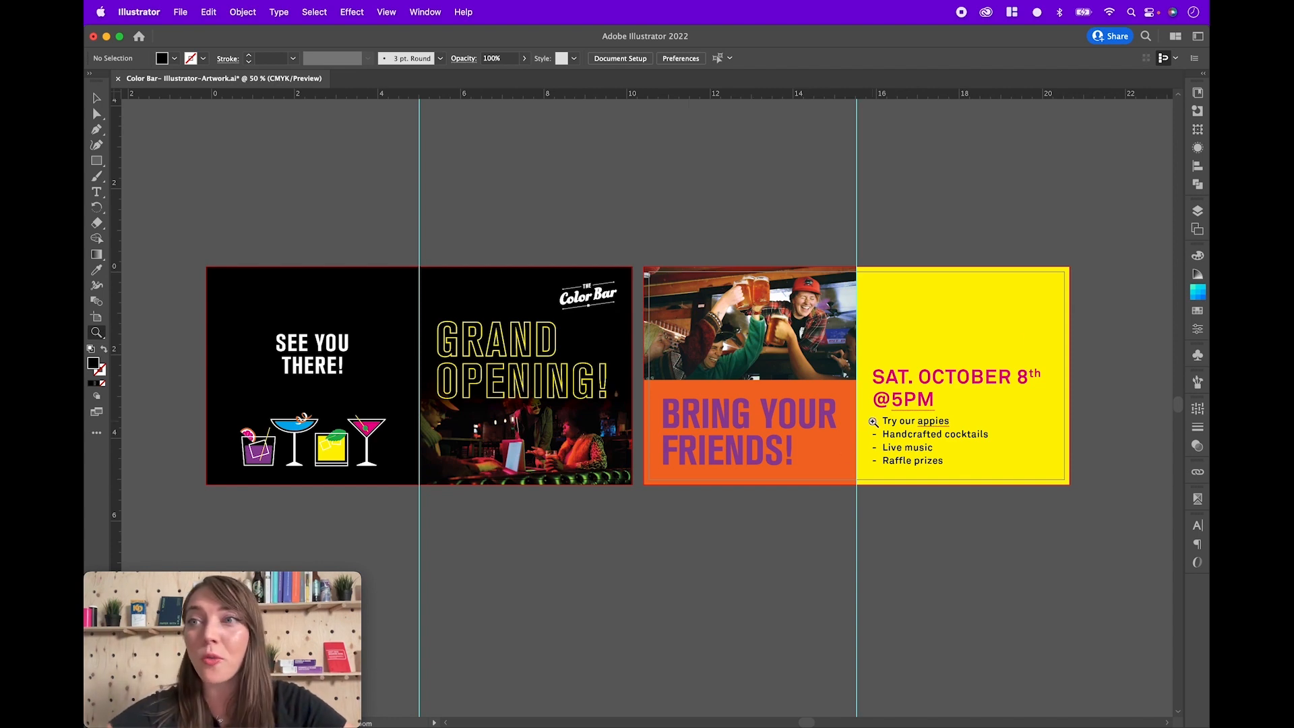
Select all text objects across both spreads, and undo a trial deletion of them.
left_click(1197, 214)
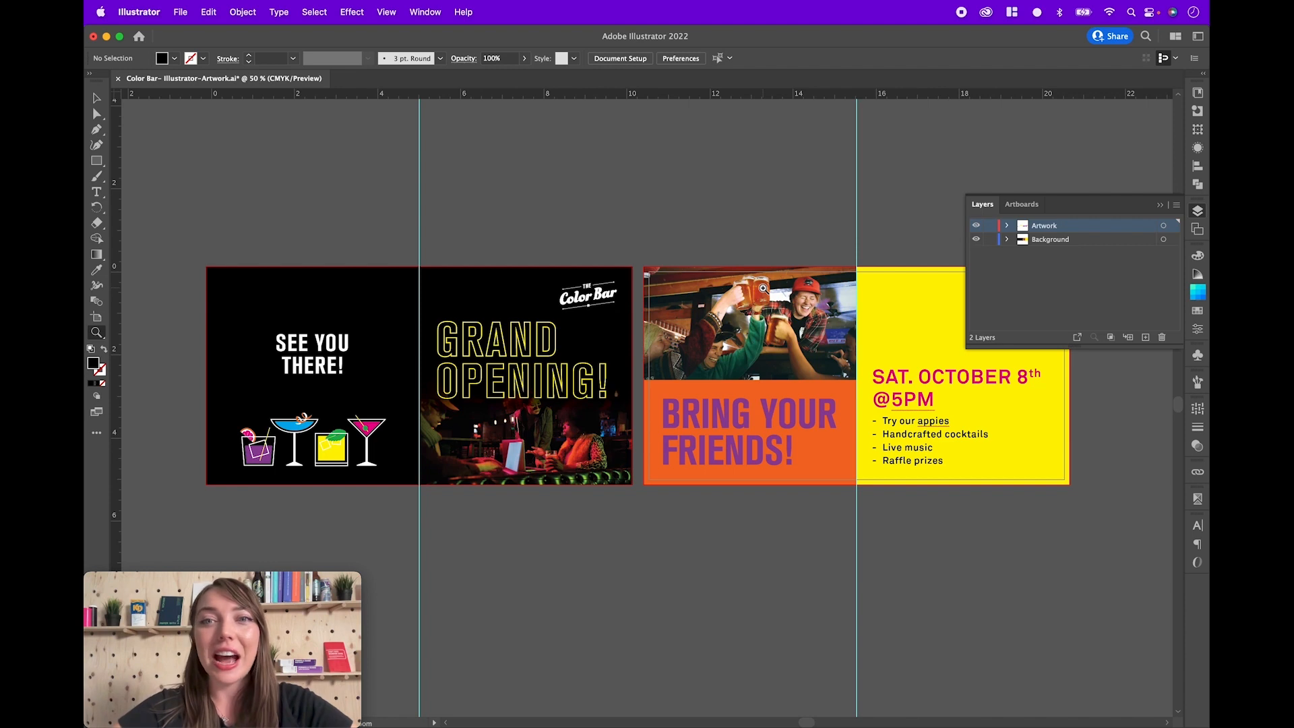
scroll(763, 288, "up", 3)
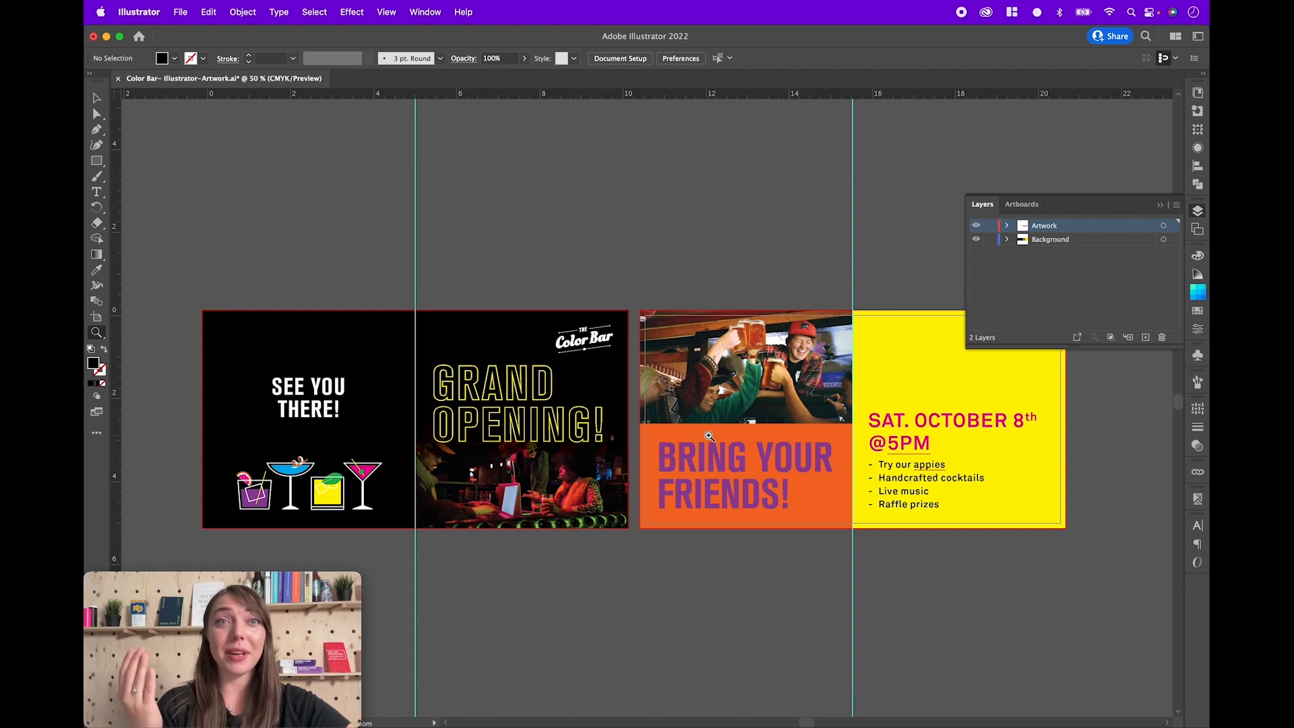
left_click(315, 11)
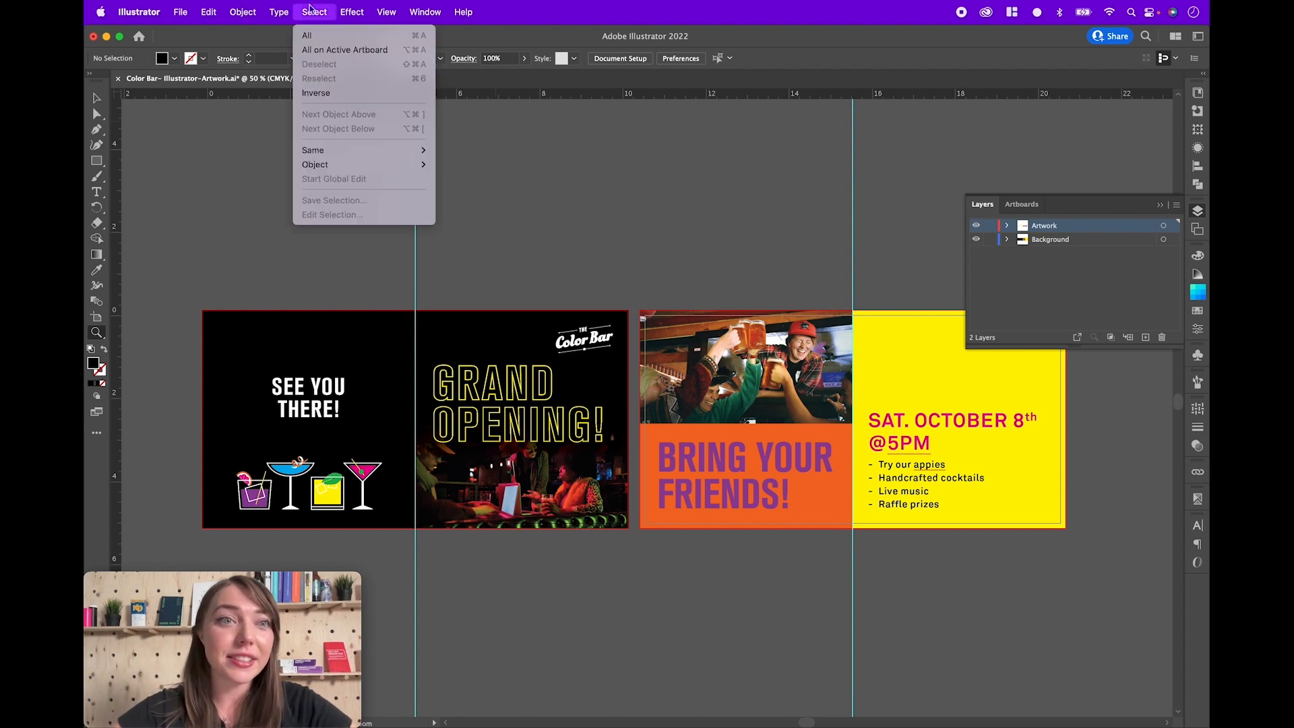
mouse_move(360, 165)
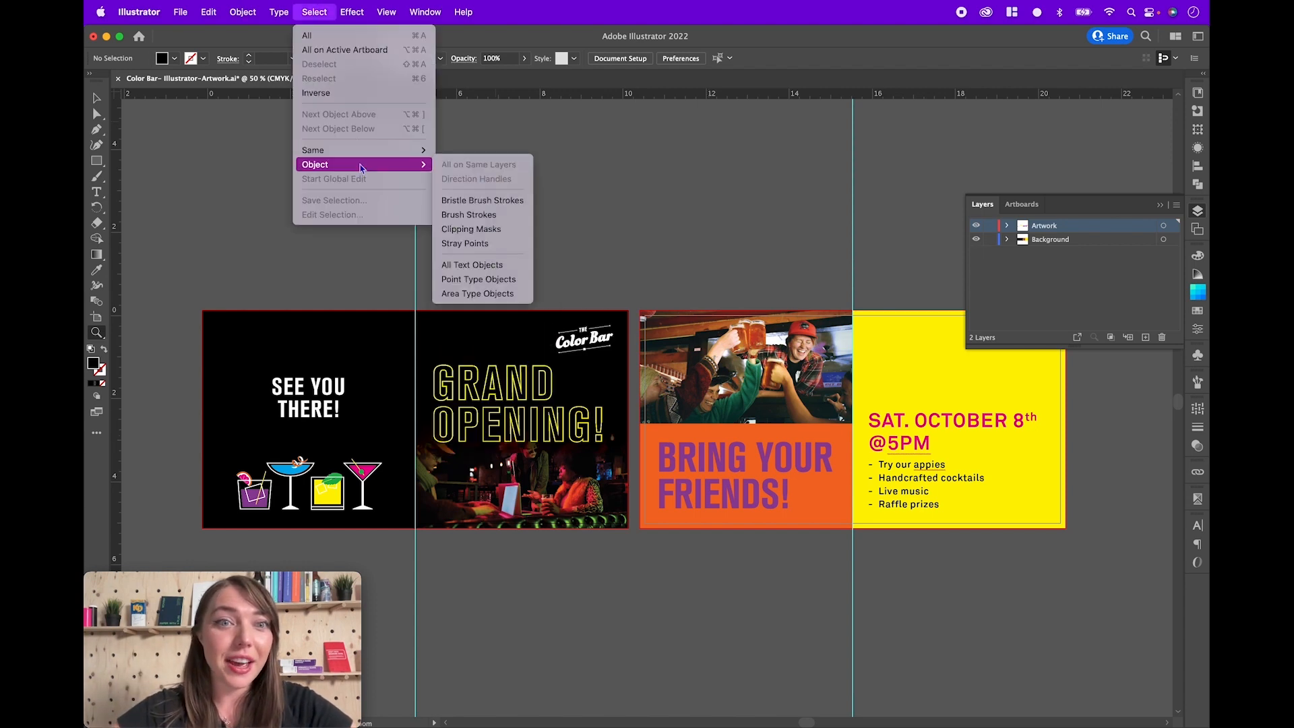
left_click(499, 265)
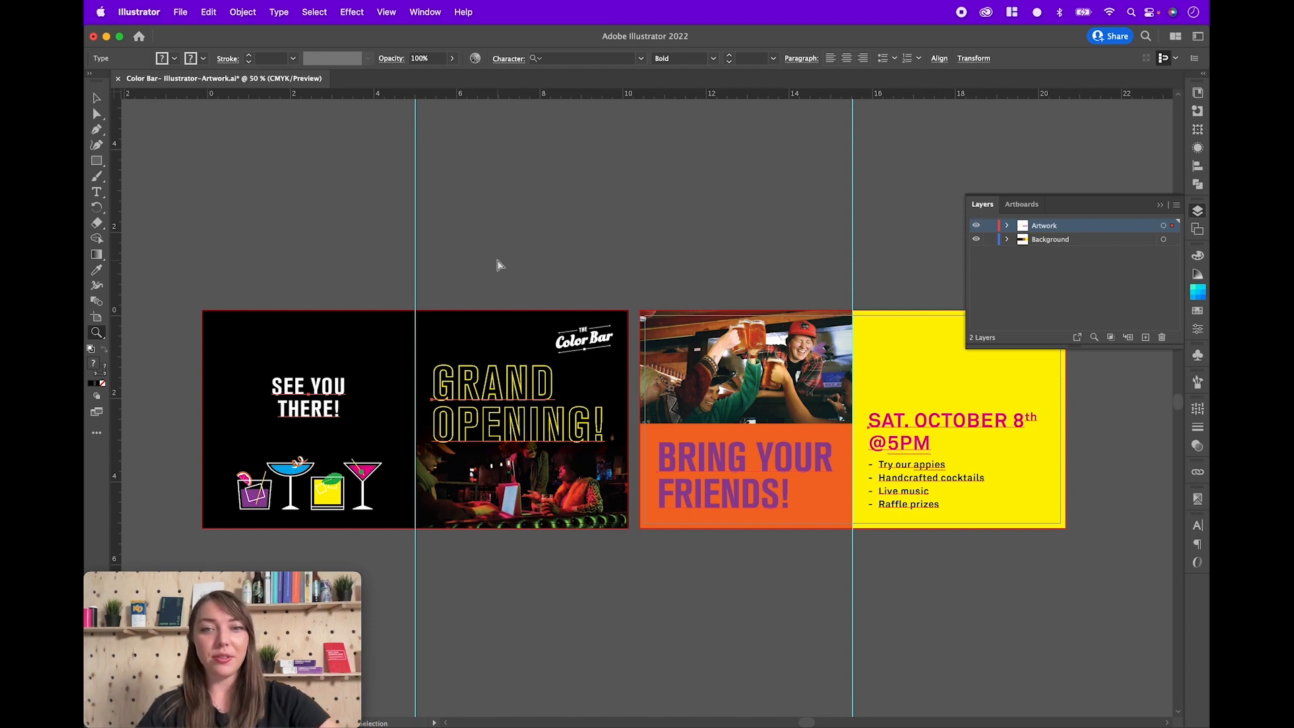
key("Delete")
key("super+z")
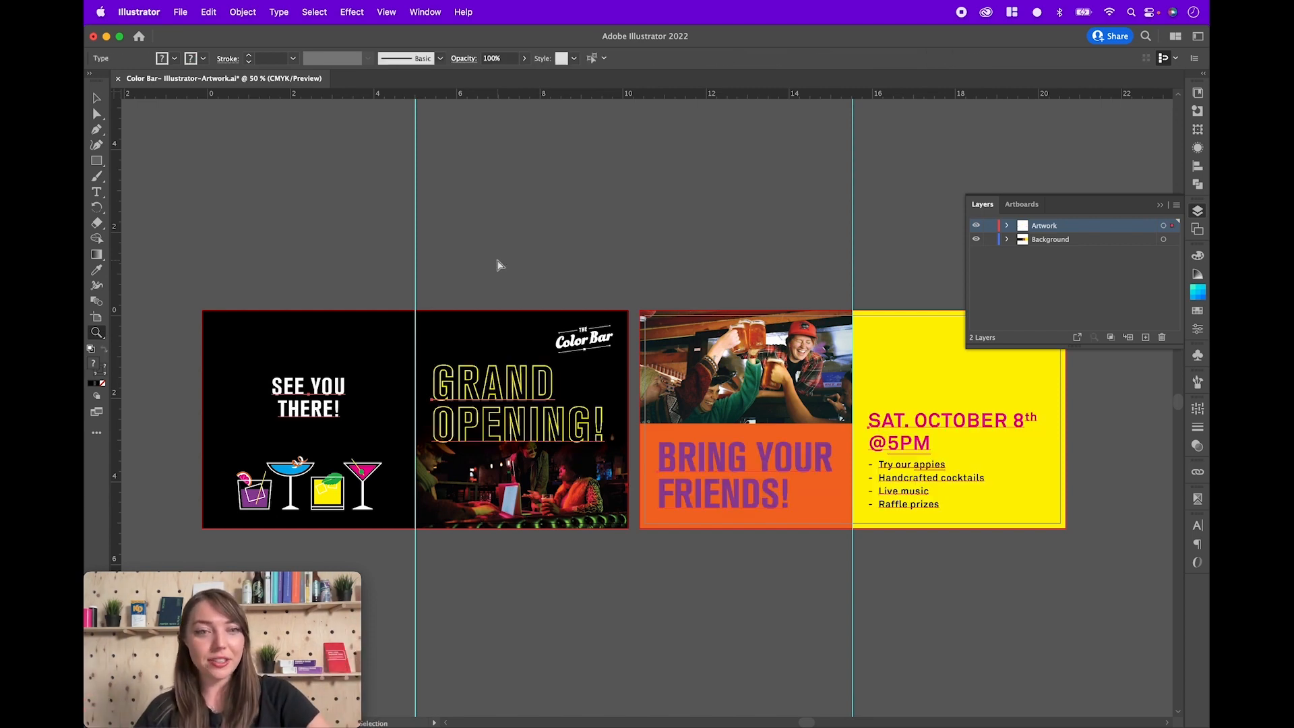
Create a new layer above Artwork and name it Live Text.
left_click(1145, 338)
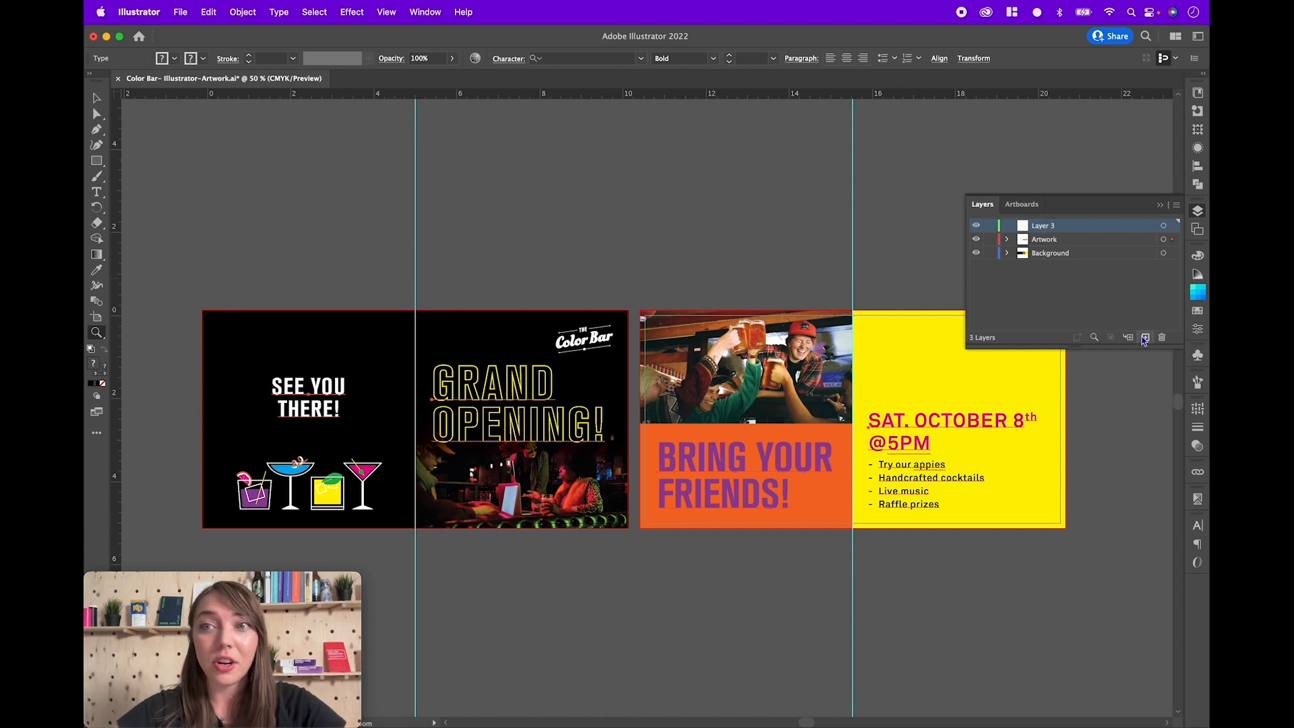
double_click(1048, 230)
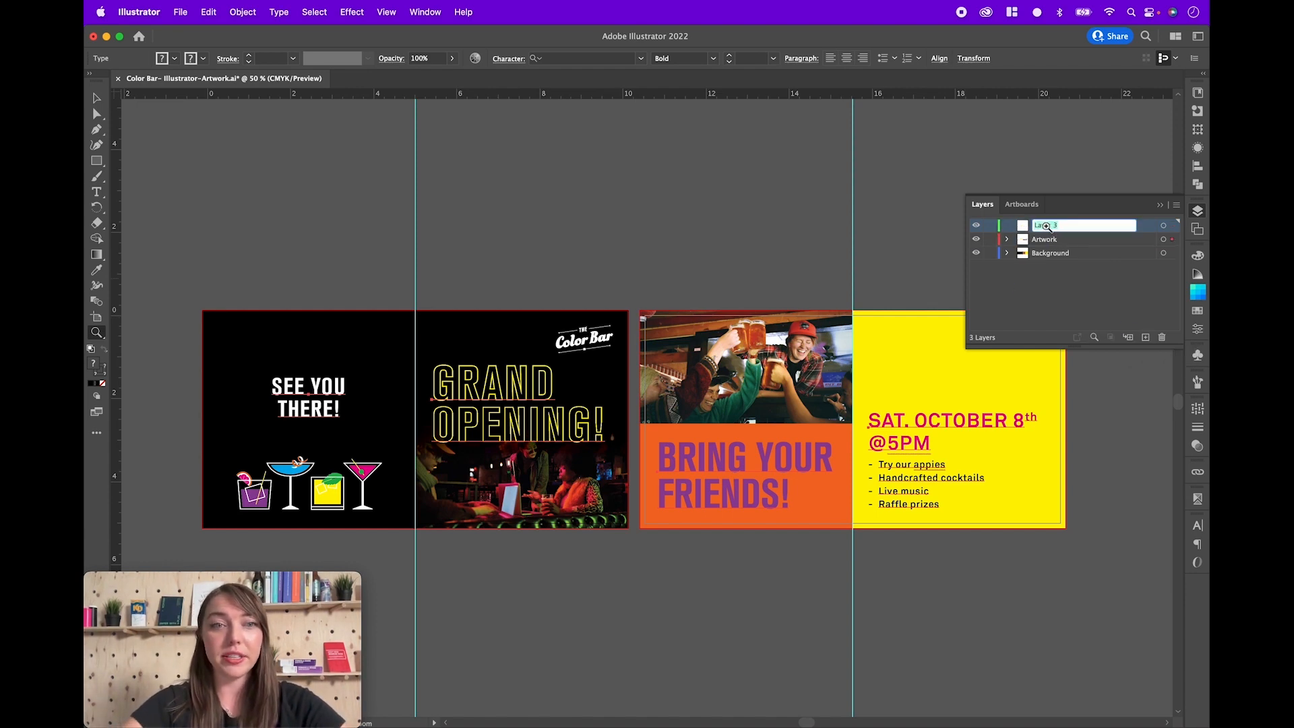
type("Live Te")
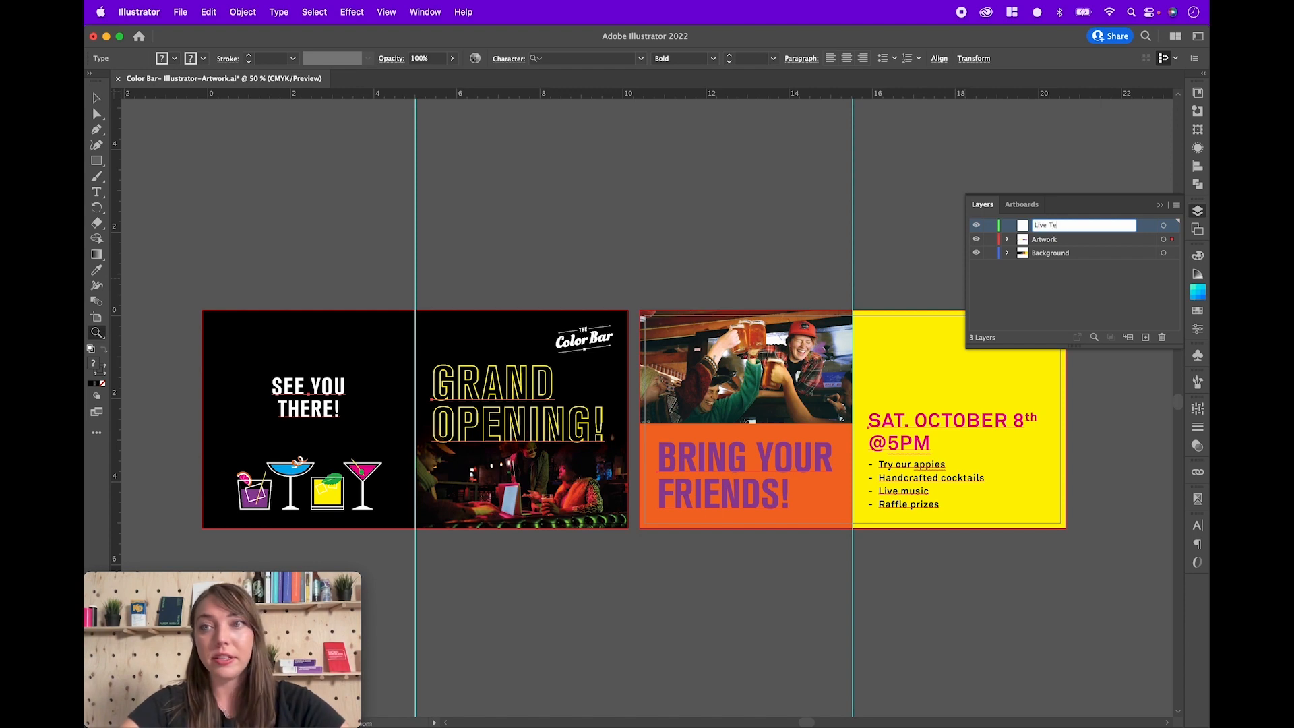
type("xt")
key("Return")
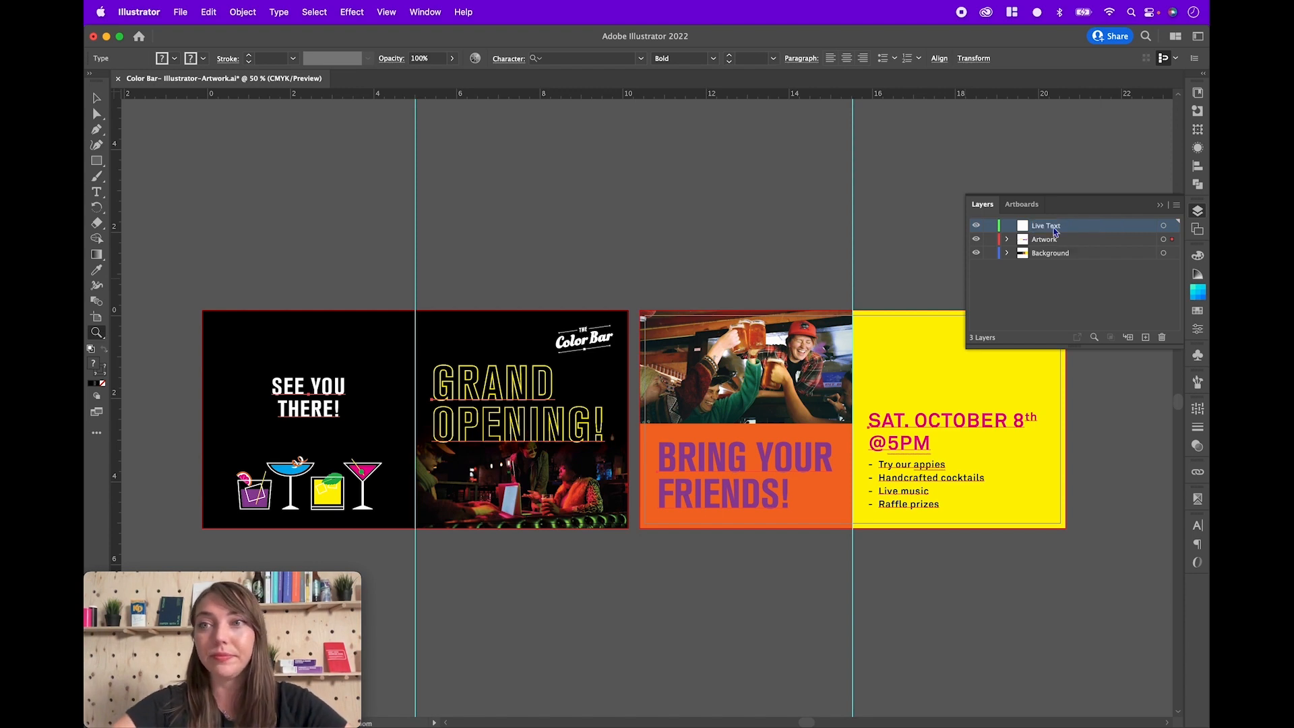
Copy the selected text from the Artwork layer onto the Live Text layer, keeping the originals in place.
left_click(1172, 240)
left_click(1173, 241)
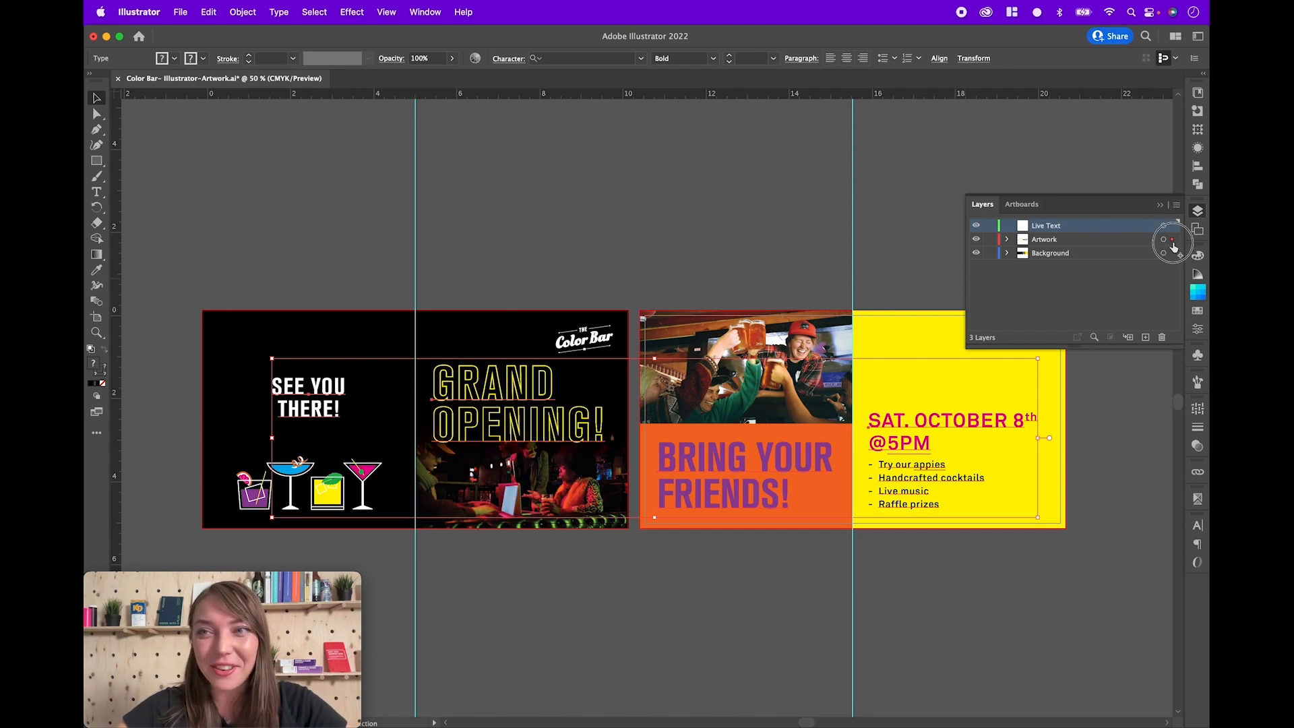
left_click_drag(1173, 241, 1173, 228)
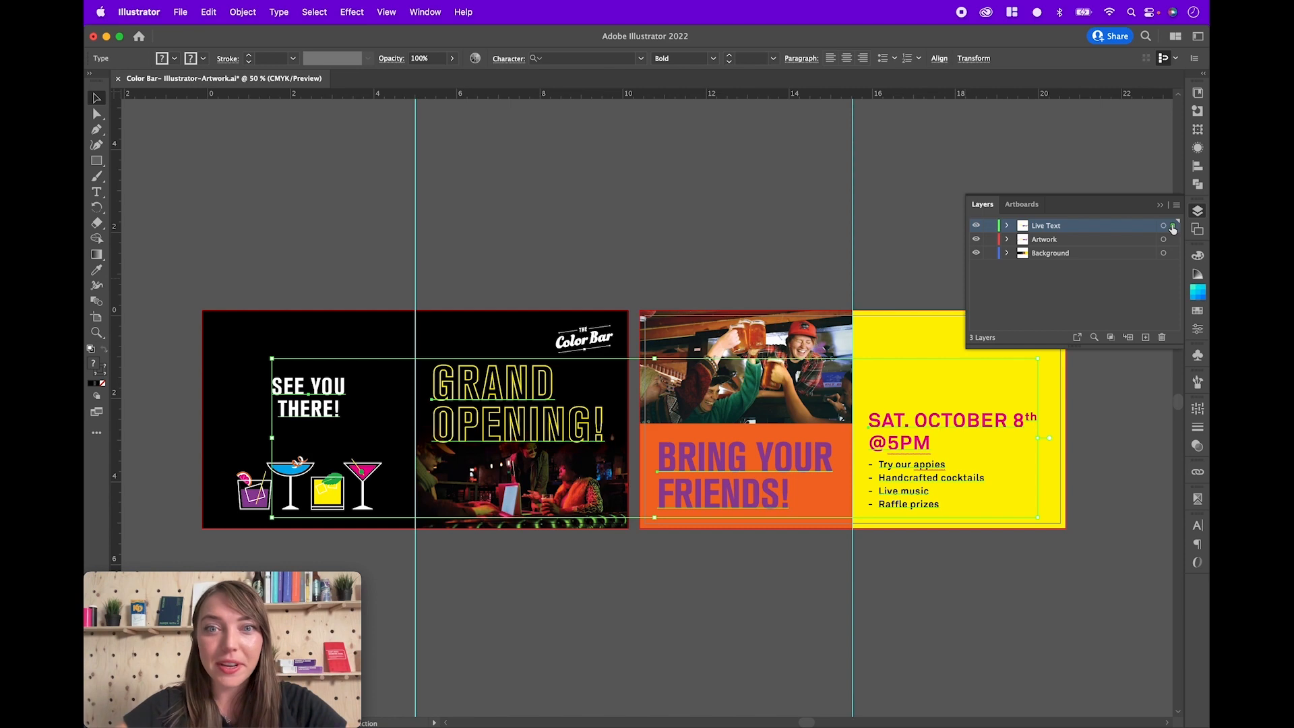
Toggle the Live Text and Artwork layers' visibility to check their contents, leaving Live Text hidden and Artwork visible.
left_click(977, 225)
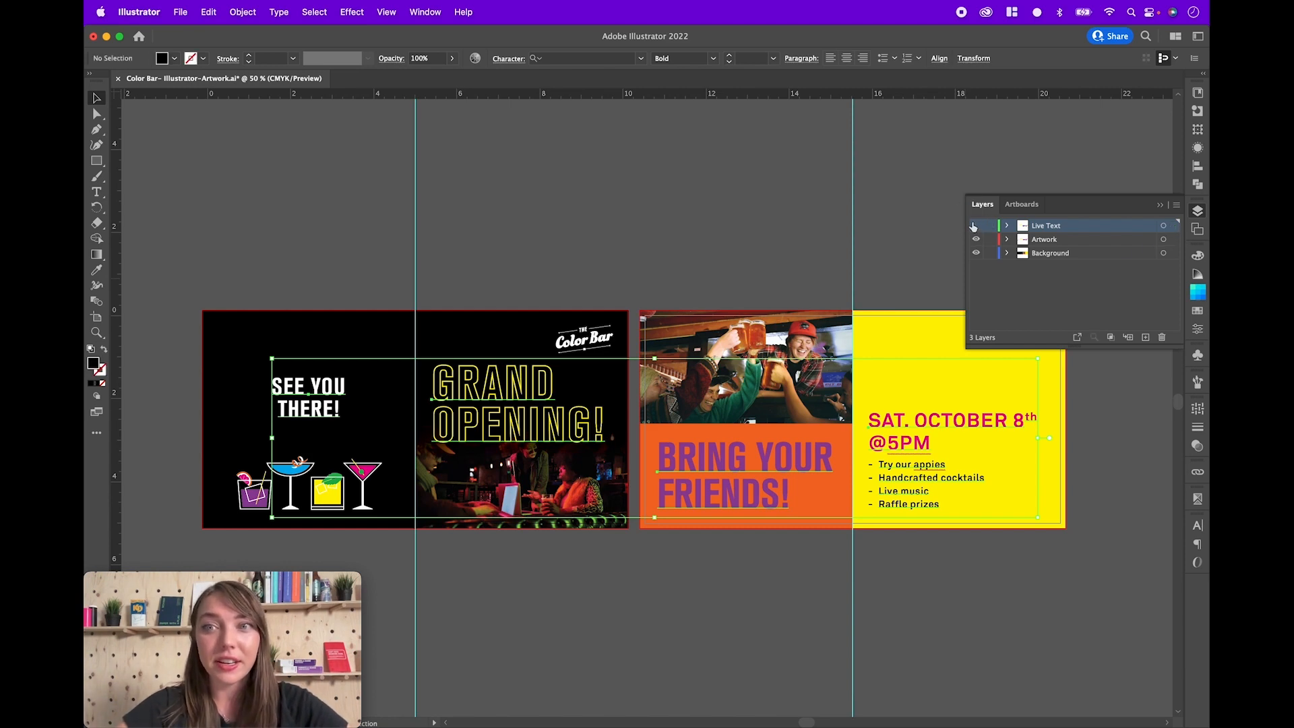
left_click(978, 239)
left_click(976, 227)
left_click(976, 228)
left_click(976, 229)
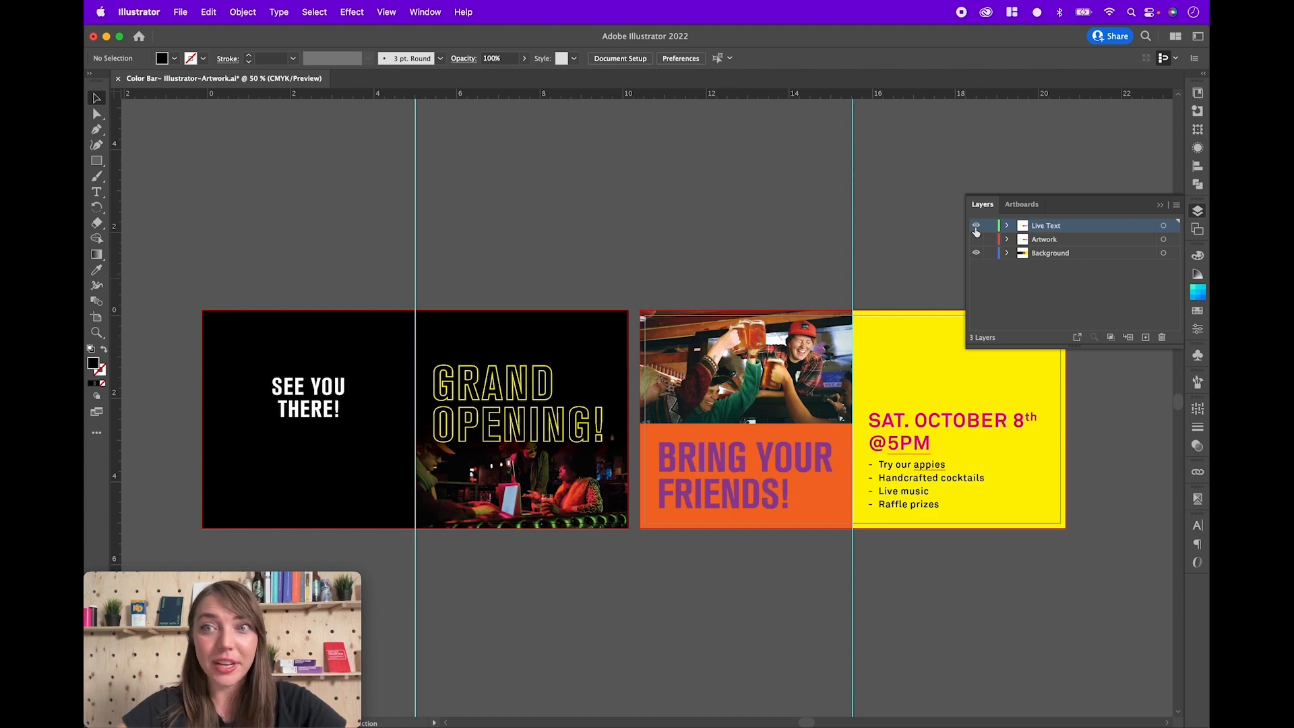
left_click(976, 230)
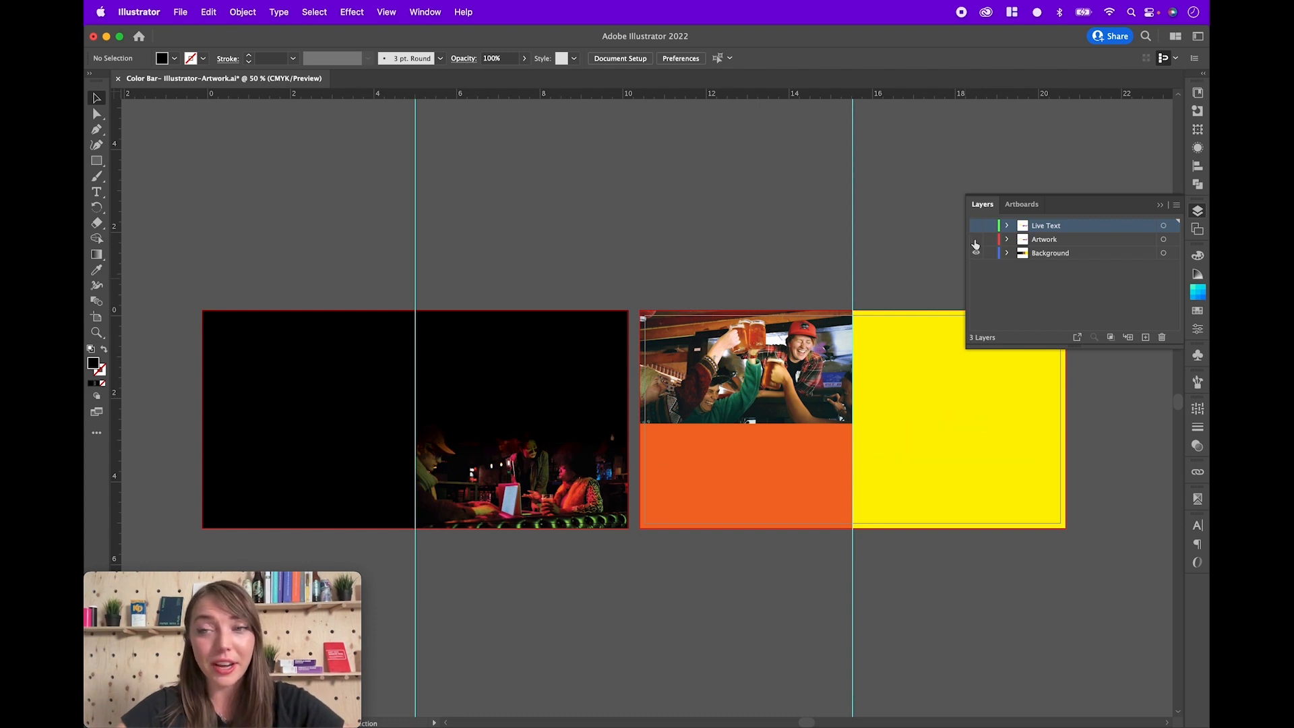
left_click(976, 240)
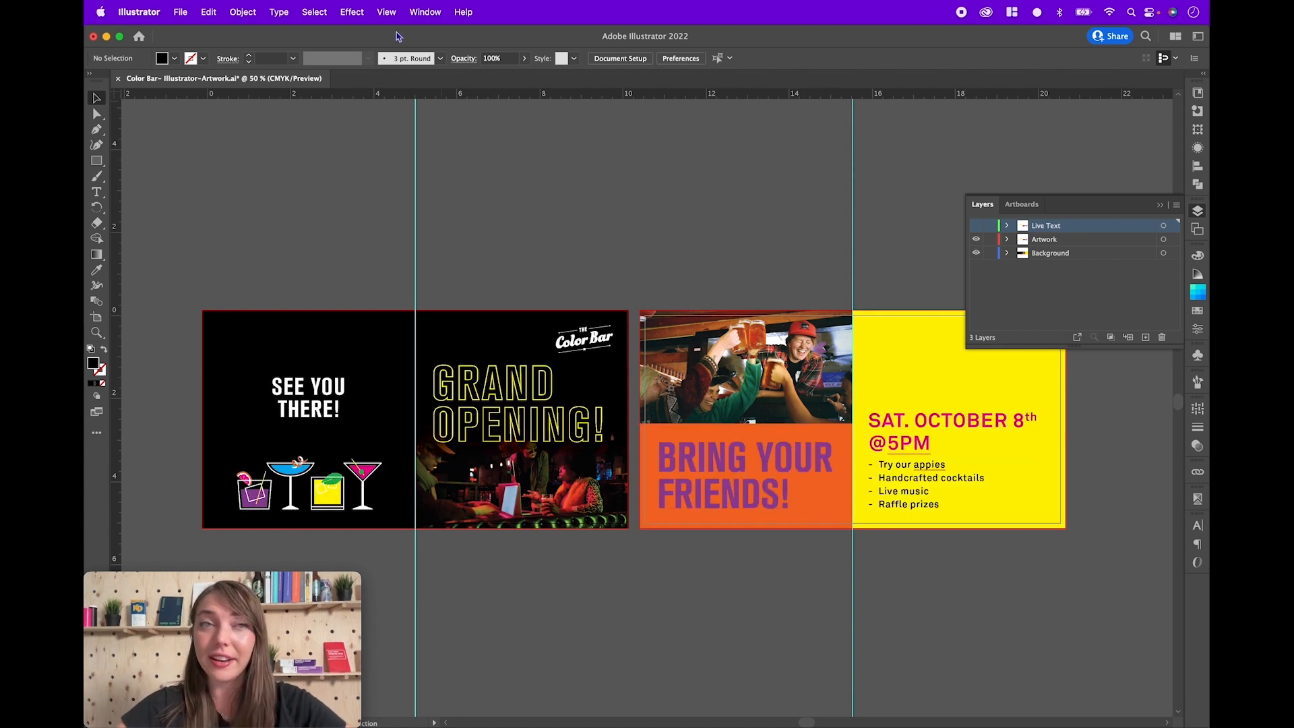
Select all text objects on the visible Artwork layer and convert them to outlines.
left_click(278, 11)
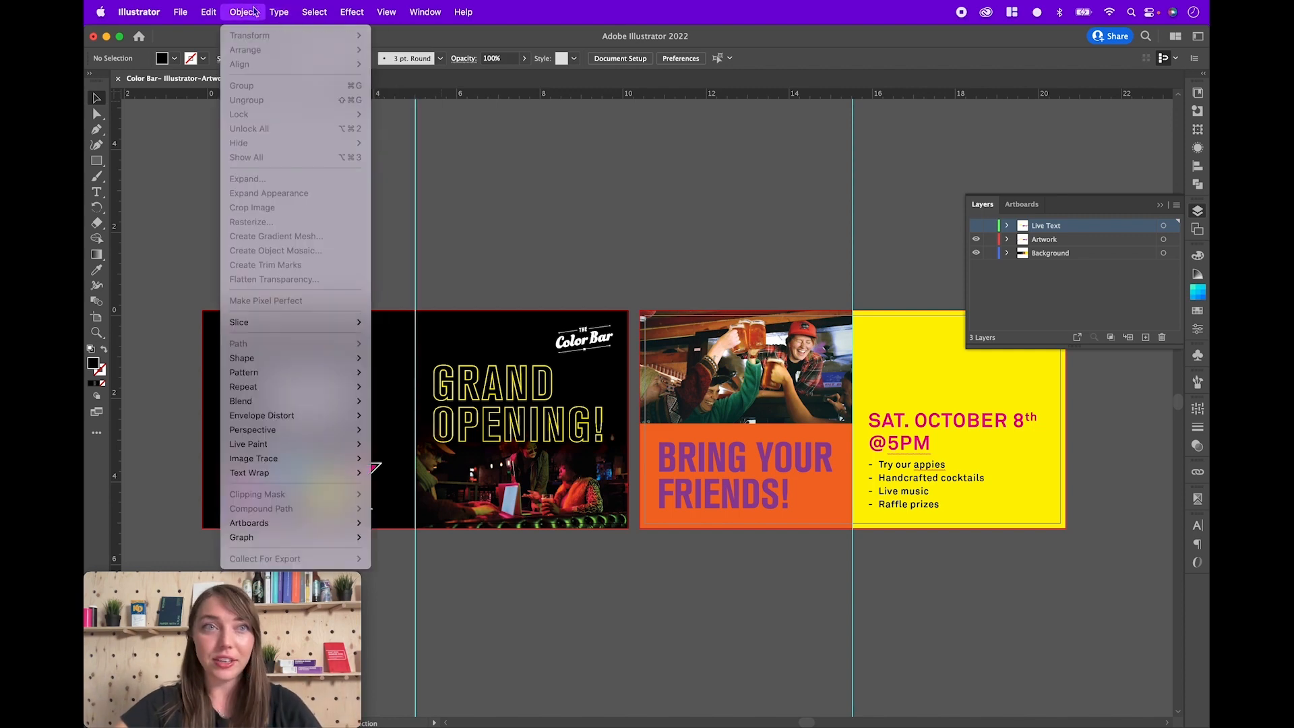
mouse_move(339, 162)
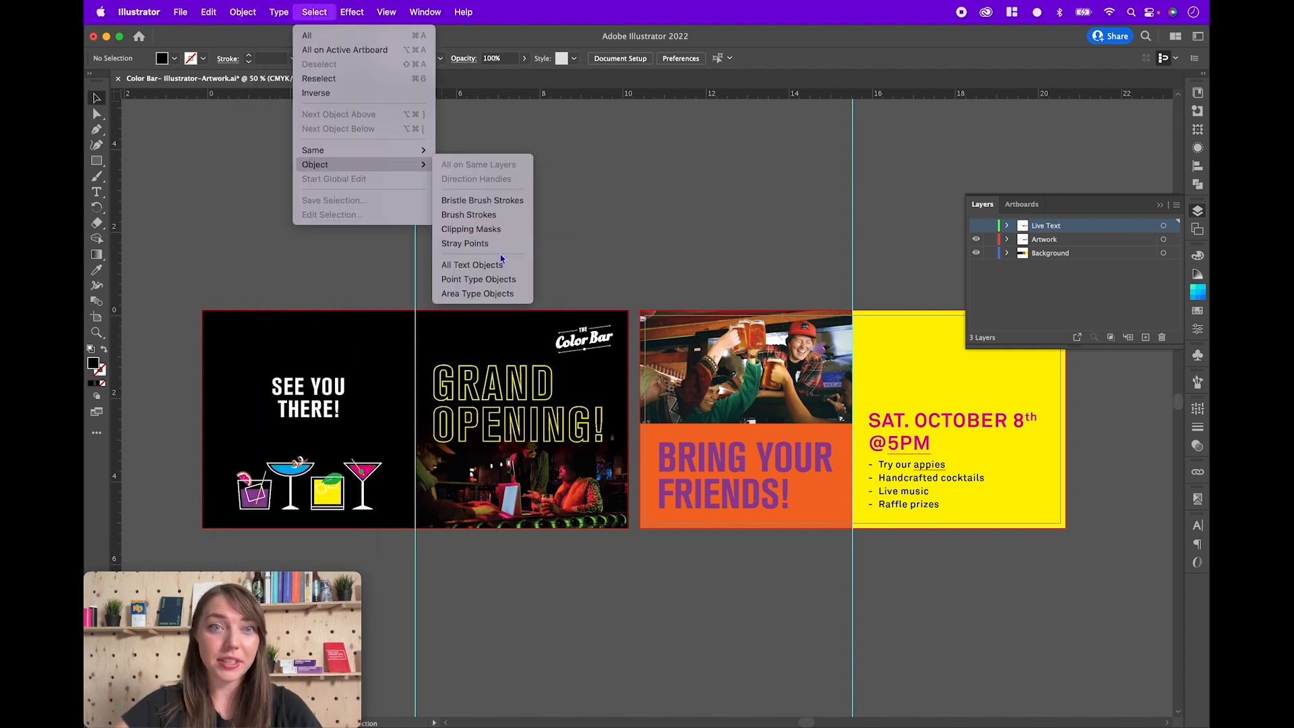
left_click(502, 264)
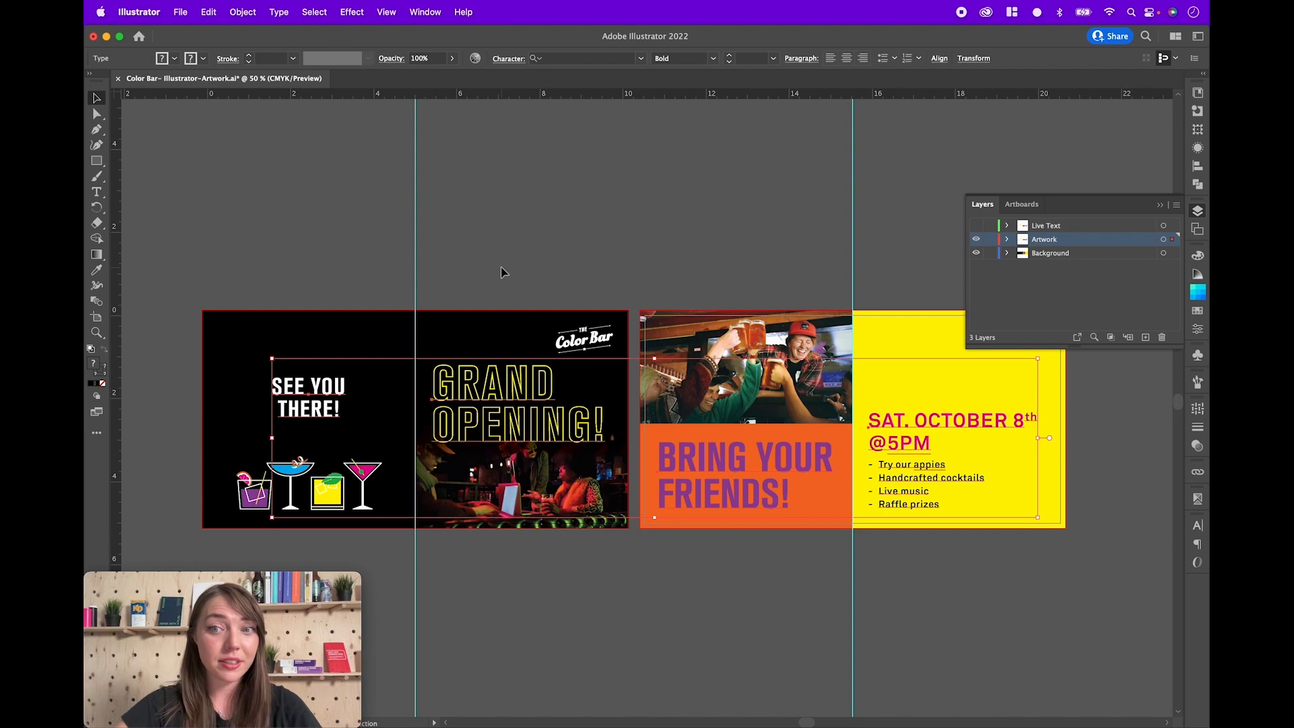
left_click(283, 12)
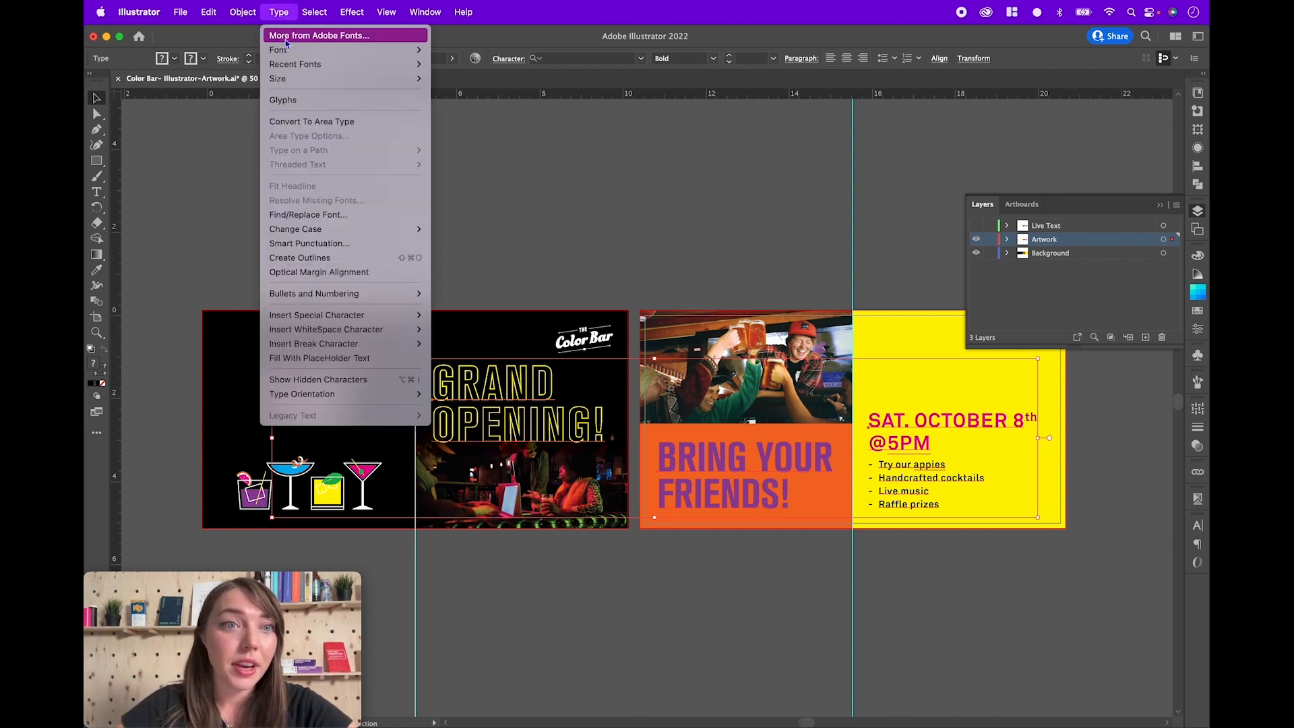
left_click(314, 259)
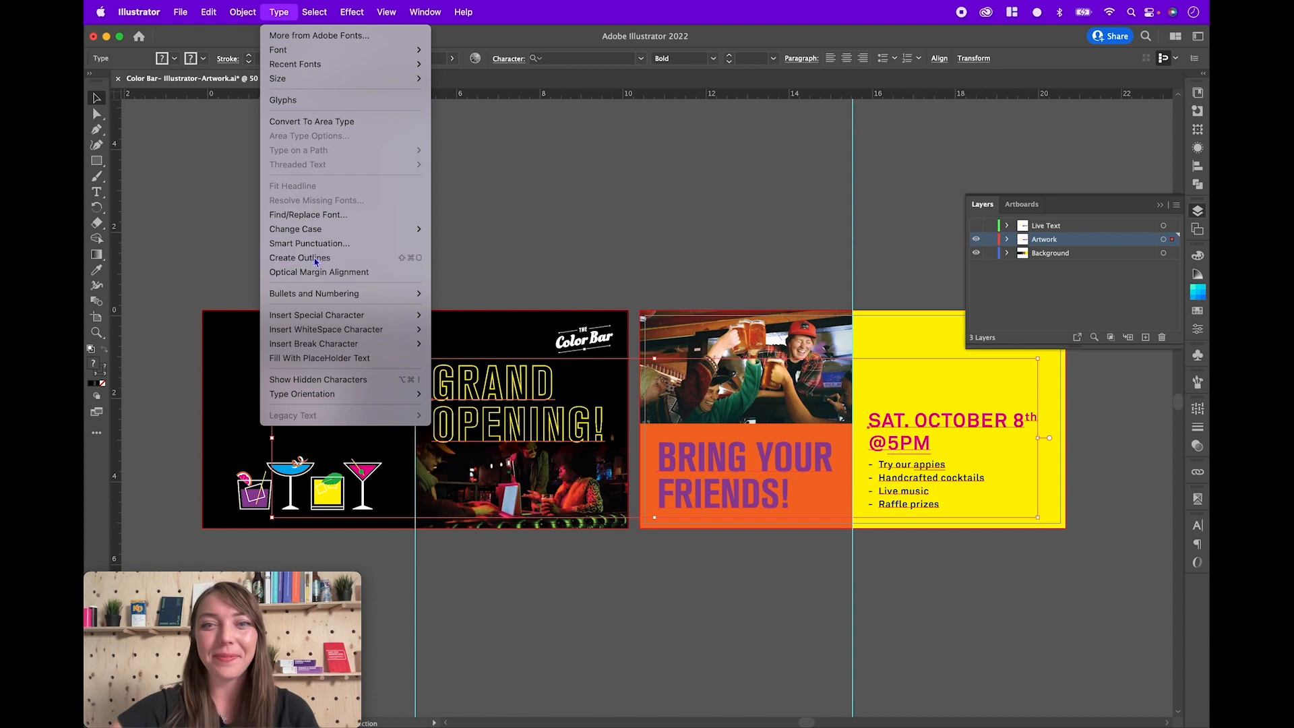
Examine the GRAND OPENING! outlines up close, undoing and redoing the conversion to compare them with live text.
key("z")
left_click_drag(480, 398, 662, 433)
key("a")
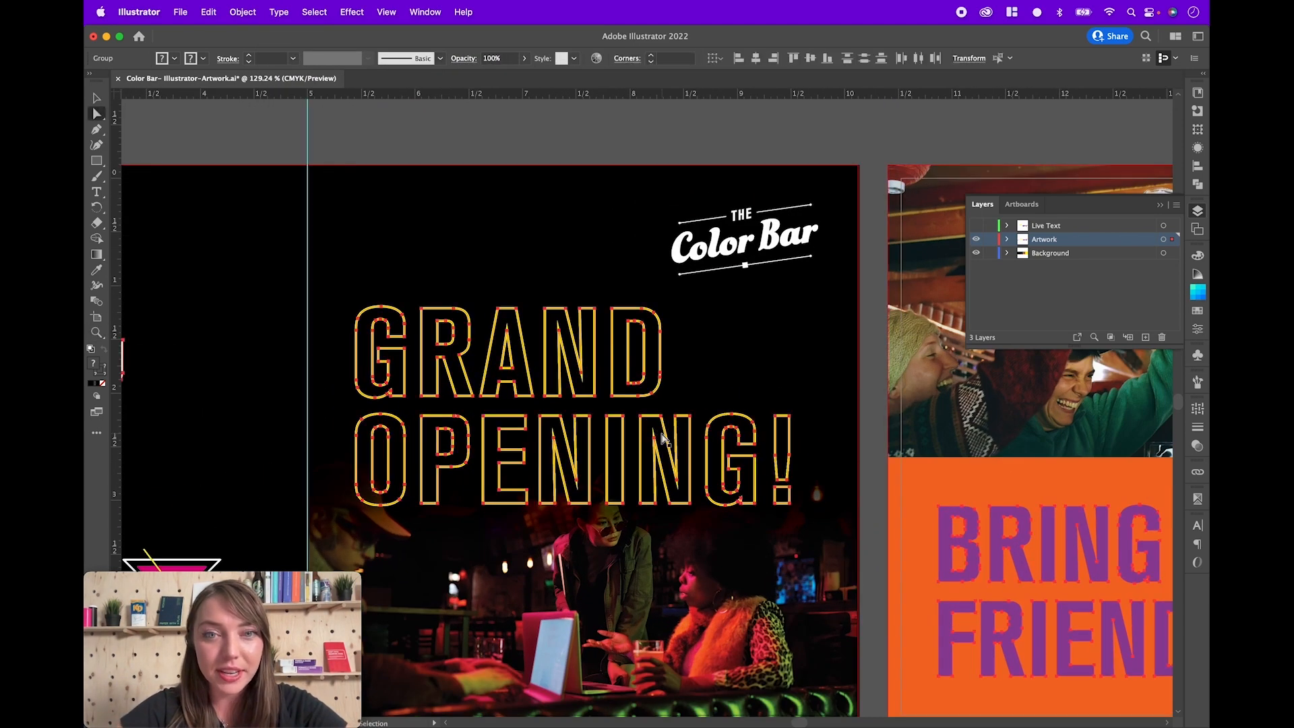
key("ctrl+z")
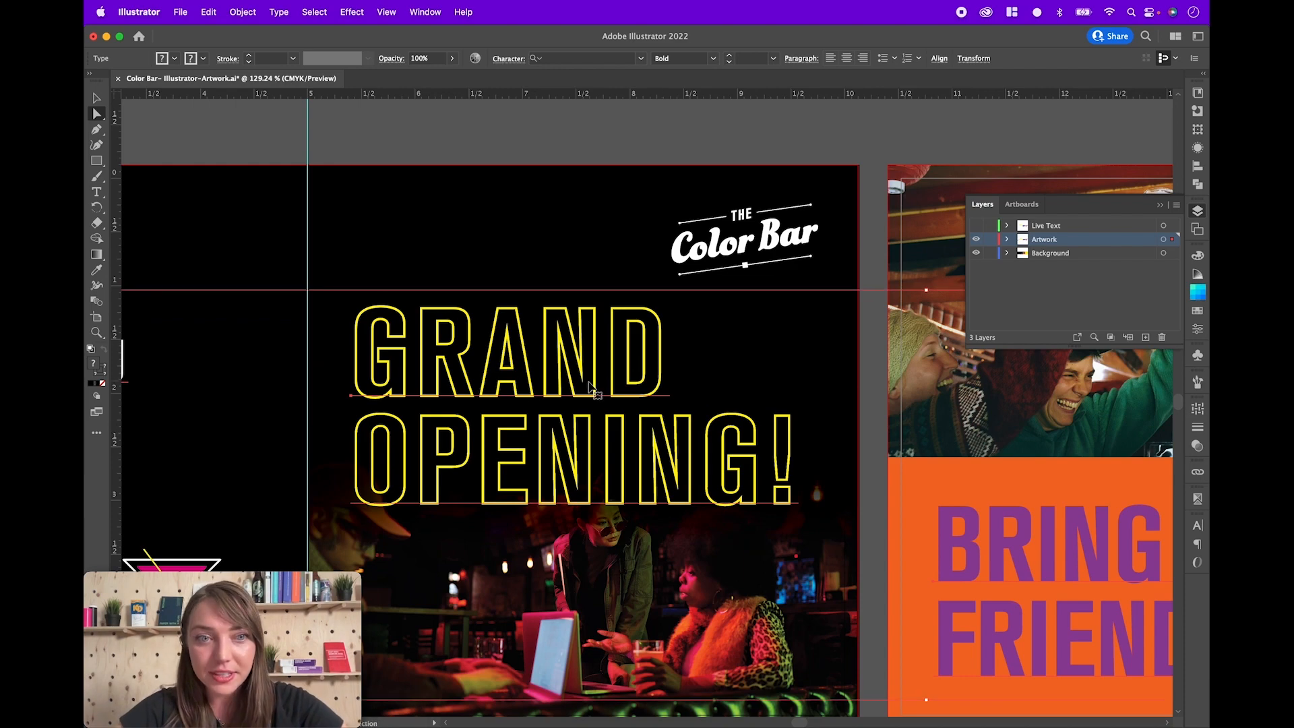
key("ctrl+shift+z")
Review the outlined text across both full spreads and deselect it.
key("z")
left_click(649, 444, "alt")
left_click(649, 444, "alt")
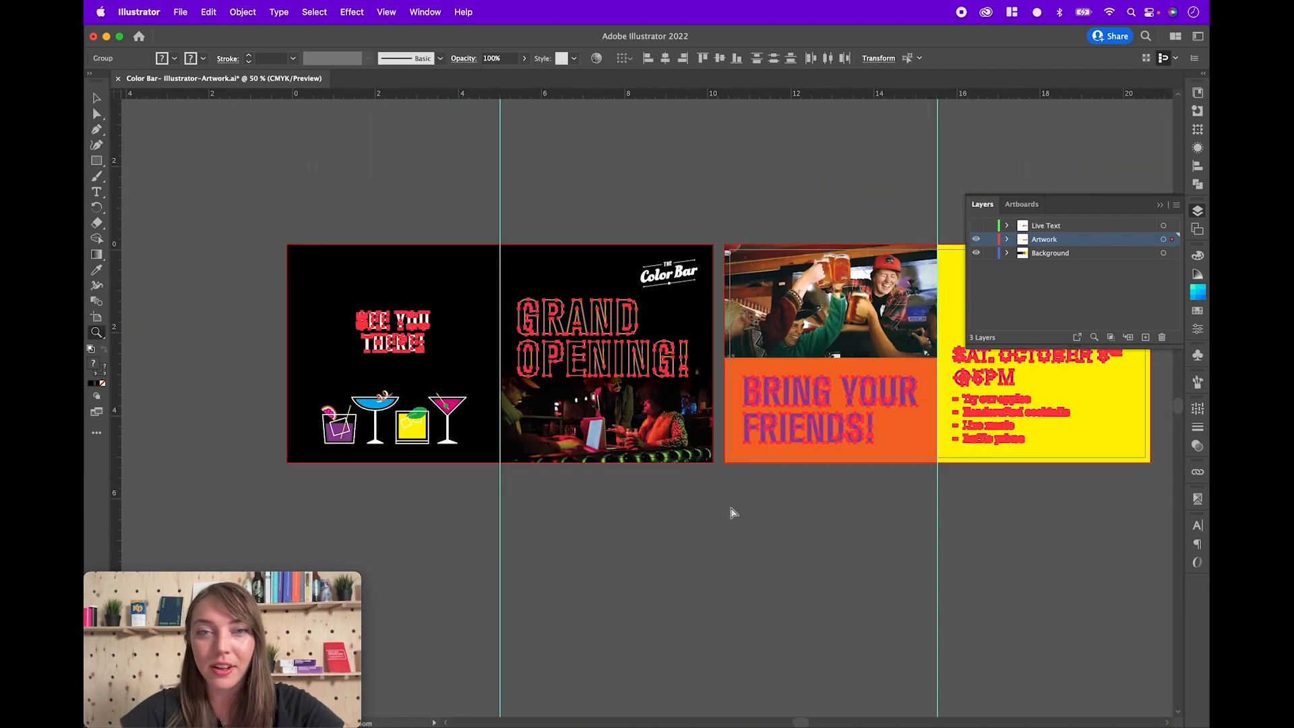
key("a")
left_click(760, 543)
scroll(760, 543, "right", 3)
scroll(760, 543, "down", 1)
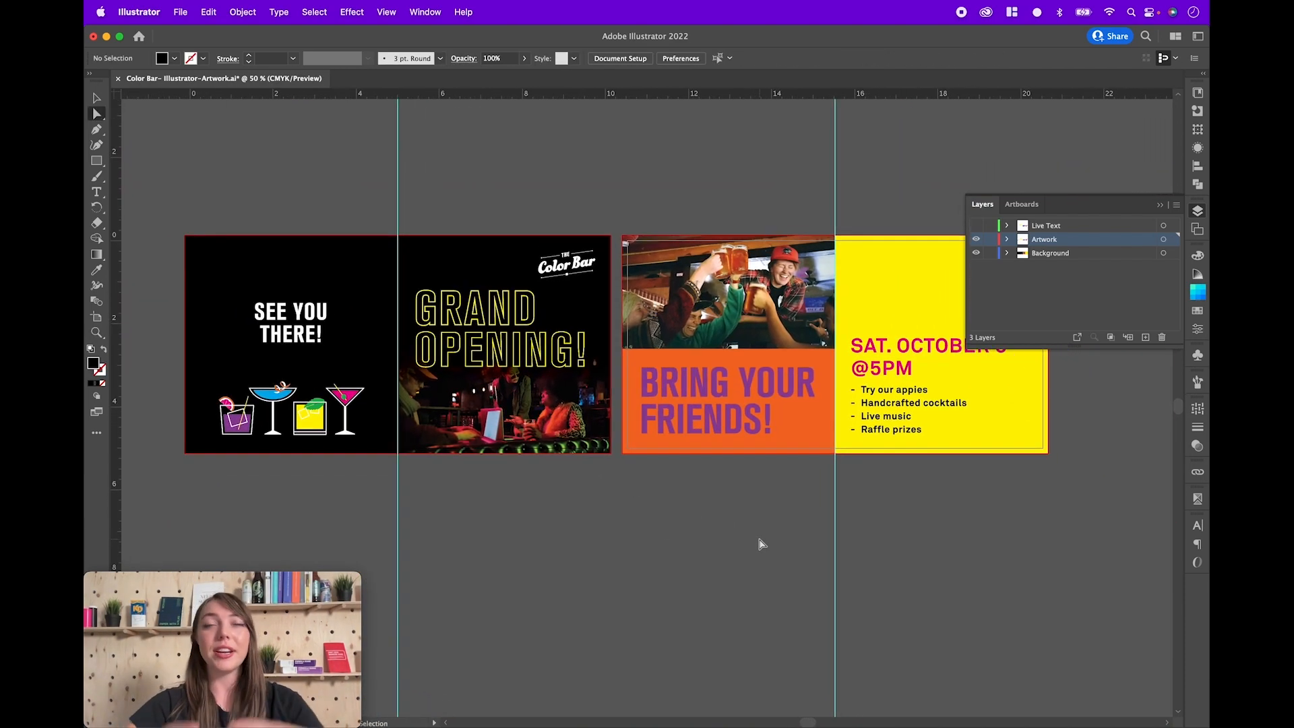